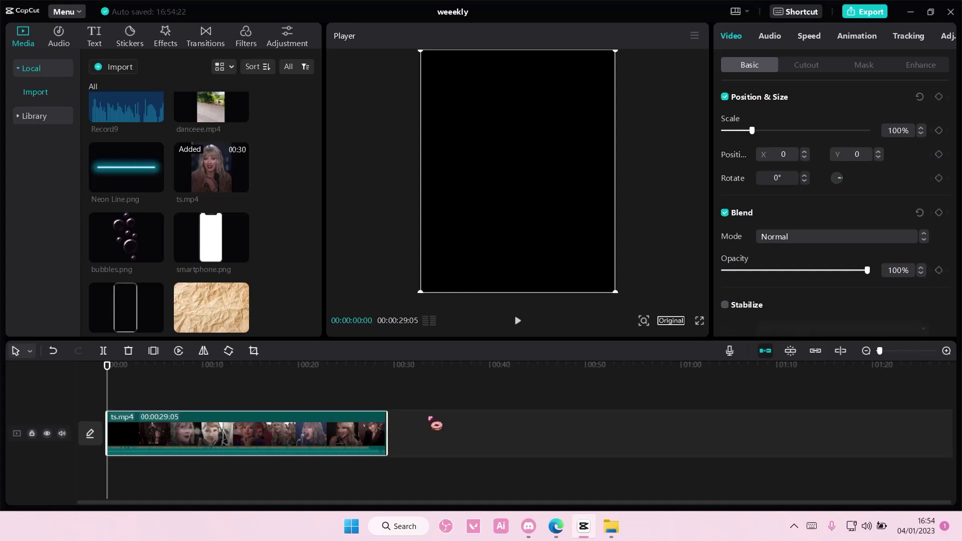
Mute the ts.mp4 clip's track, zoom the timeline in, and scrub the preview forward.
left_click(62, 434)
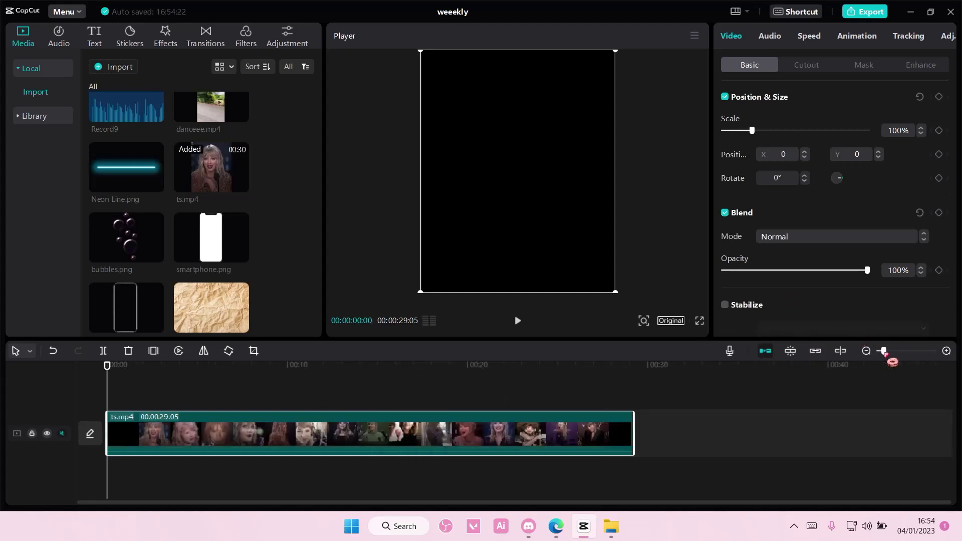
left_click_drag(887, 358, 893, 357)
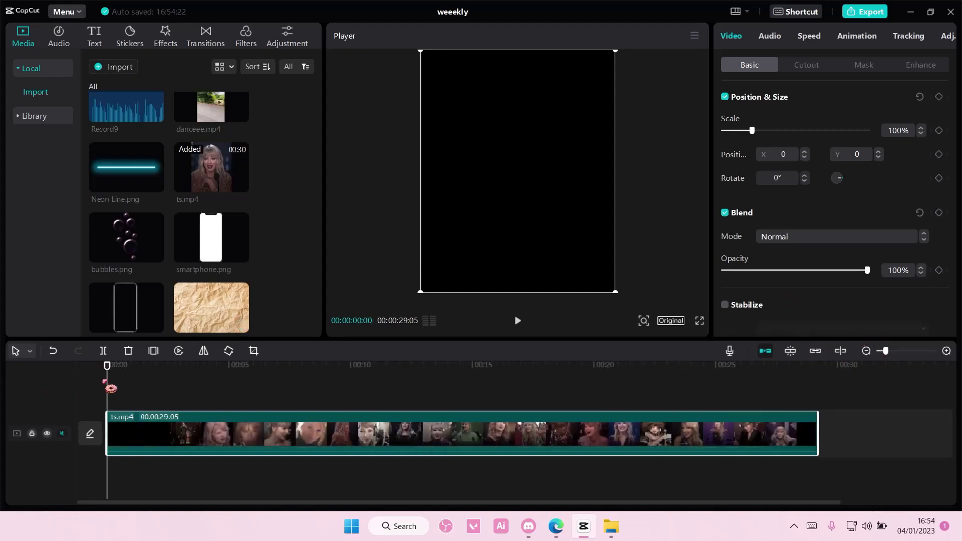
left_click_drag(110, 387, 186, 397)
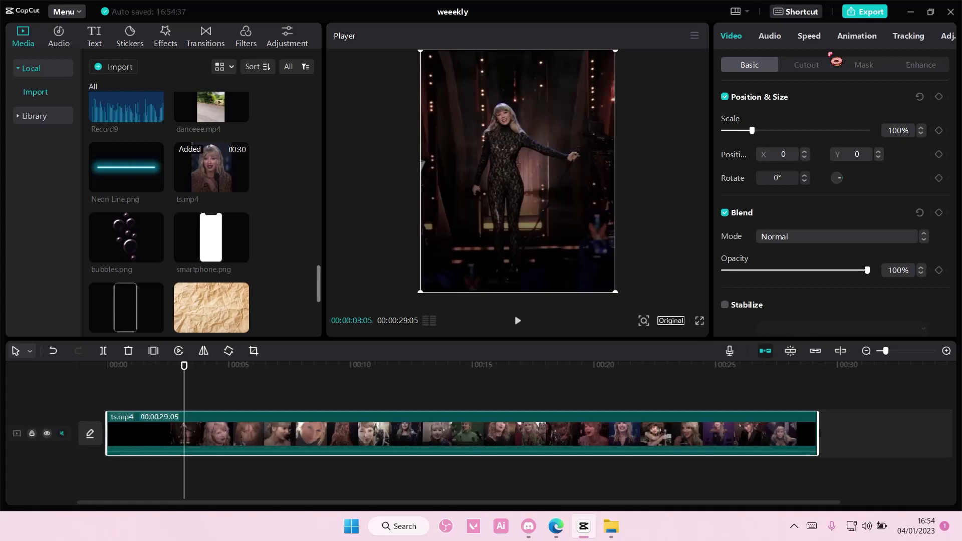
Slow ts.mp4 to 0.6x with Optical flow smooth slow-mo and park the playhead near 00:00:02:28.
left_click(830, 41)
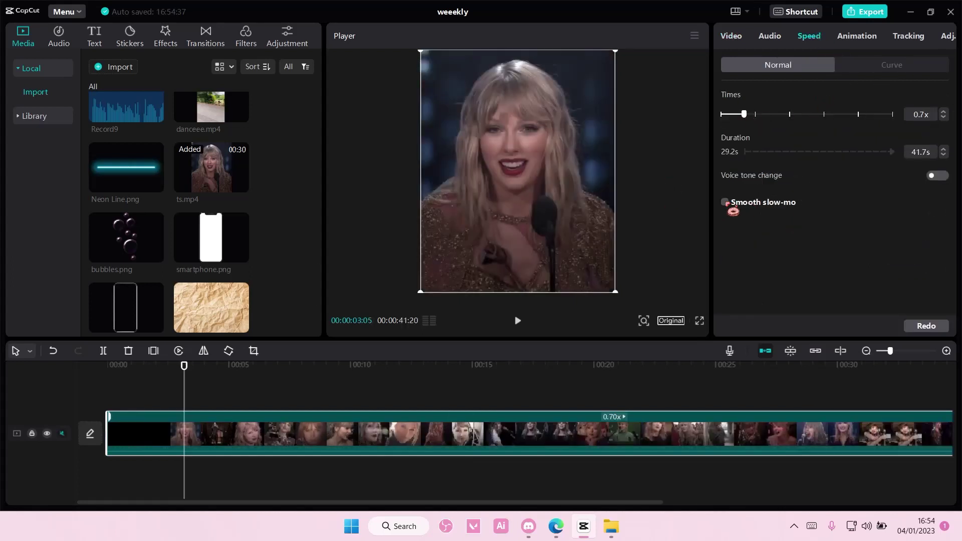
left_click(725, 202)
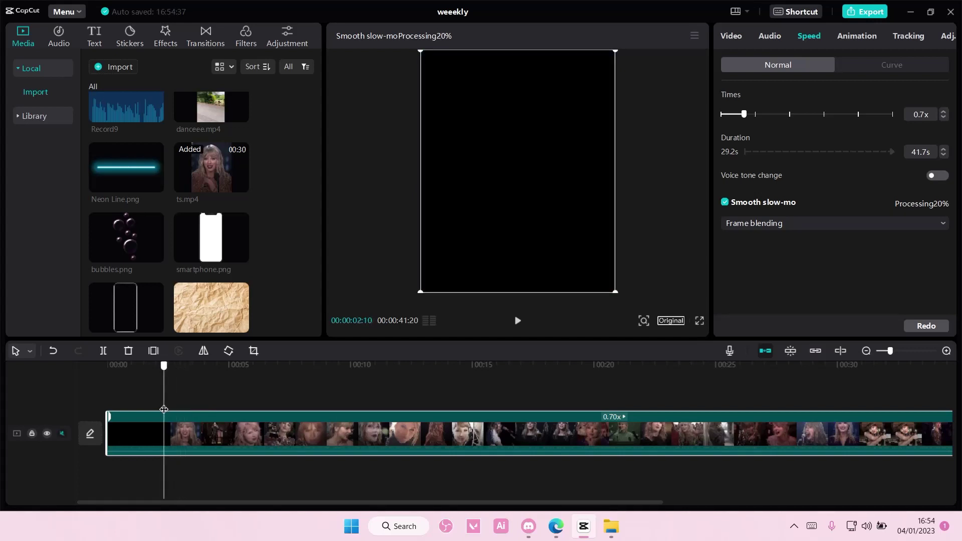
left_click_drag(164, 409, 261, 426)
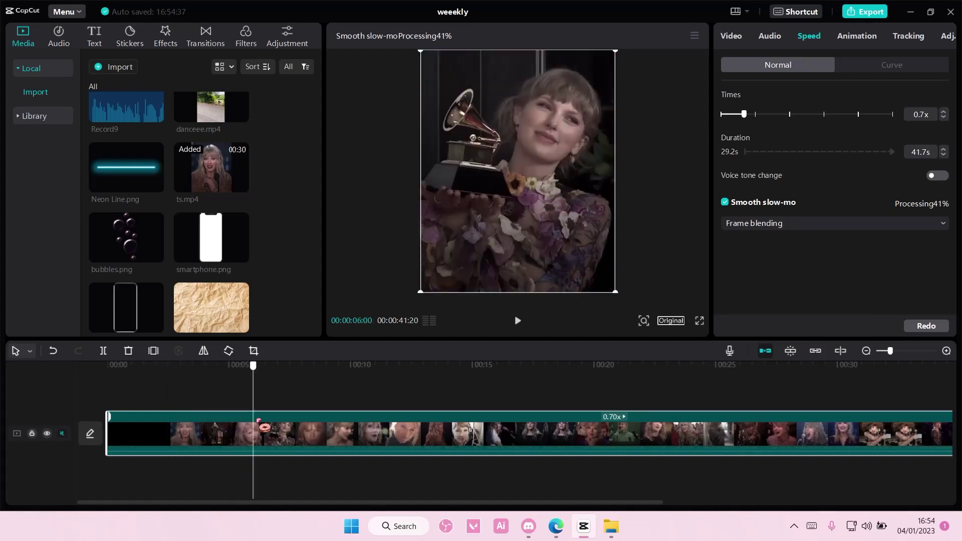
left_click_drag(264, 425, 229, 427)
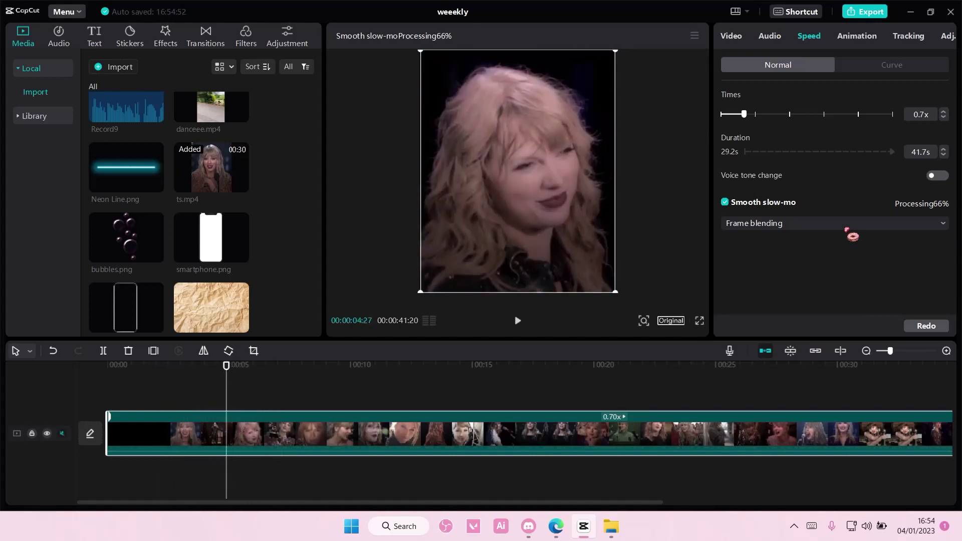
left_click(849, 223)
left_click(816, 268)
left_click_drag(744, 115, 741, 114)
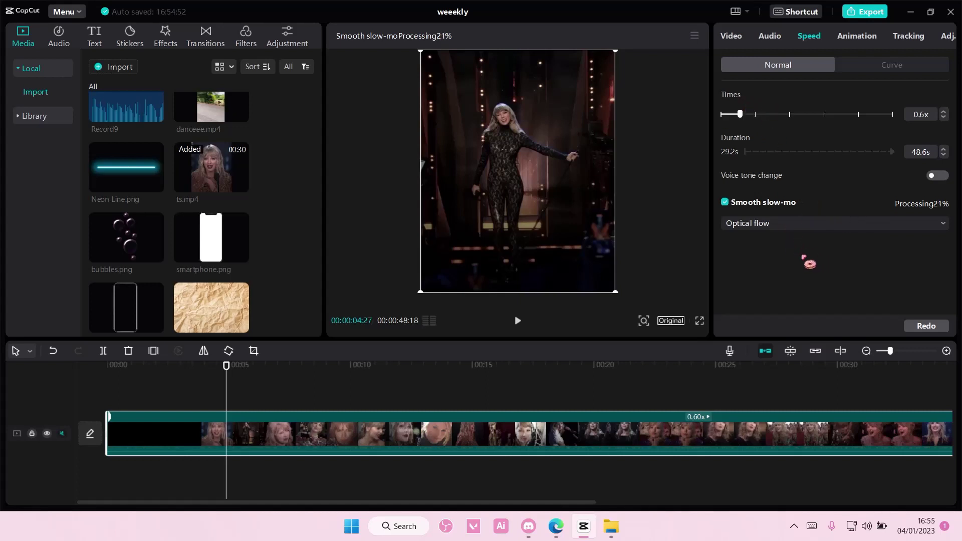
left_click_drag(230, 390, 185, 392)
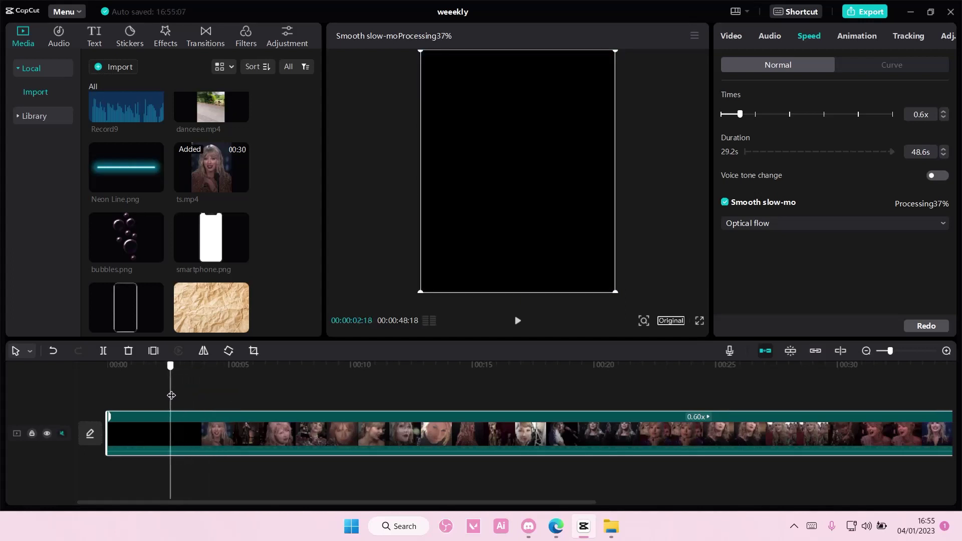
left_click_drag(185, 392, 178, 392)
Split off and delete the short opening piece, then select the remaining slowed clip.
left_click(104, 351)
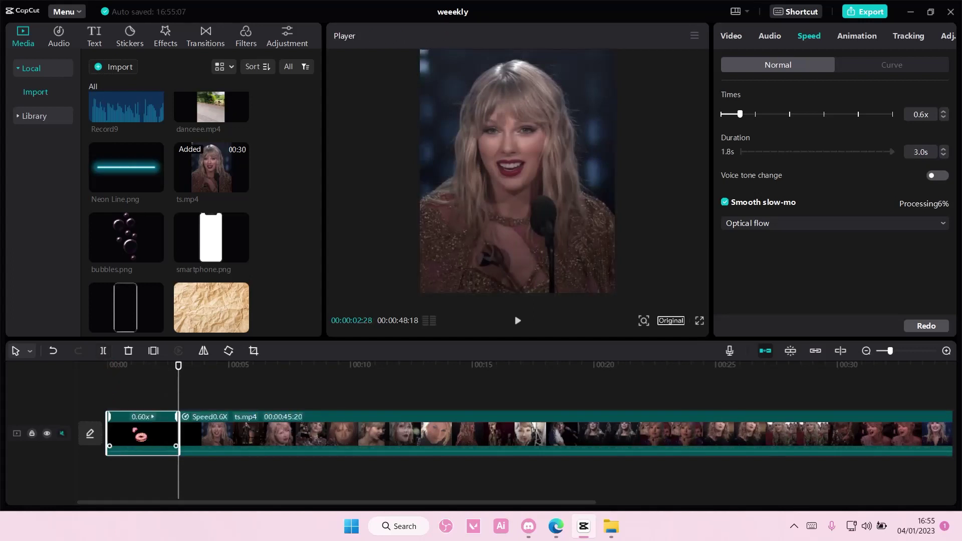
key("Delete")
left_click(139, 435)
mouse_move(179, 395)
left_mouse_down()
mouse_move(109, 396)
mouse_move(124, 400)
left_mouse_up()
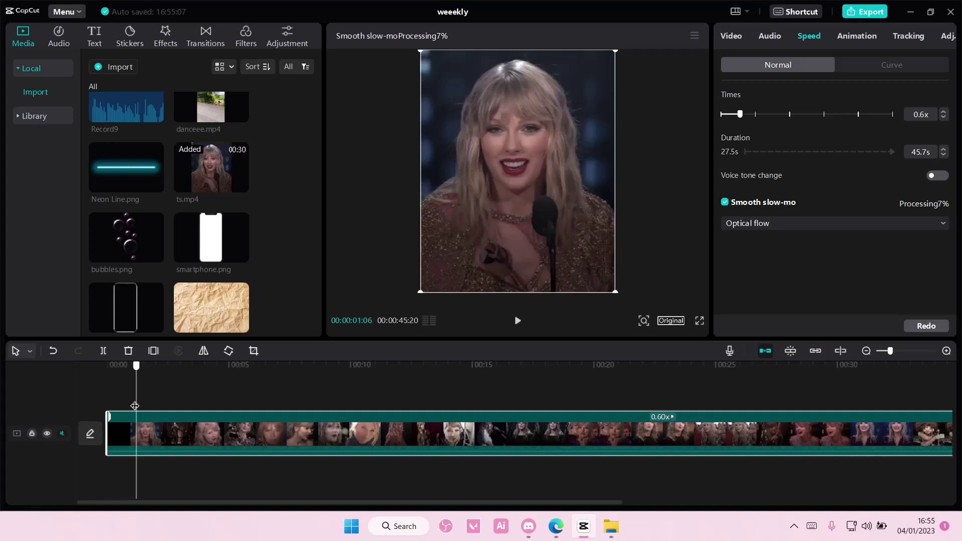
Split the slowed clip at successive playhead positions into five short pieces.
left_click(103, 351)
left_click(141, 395)
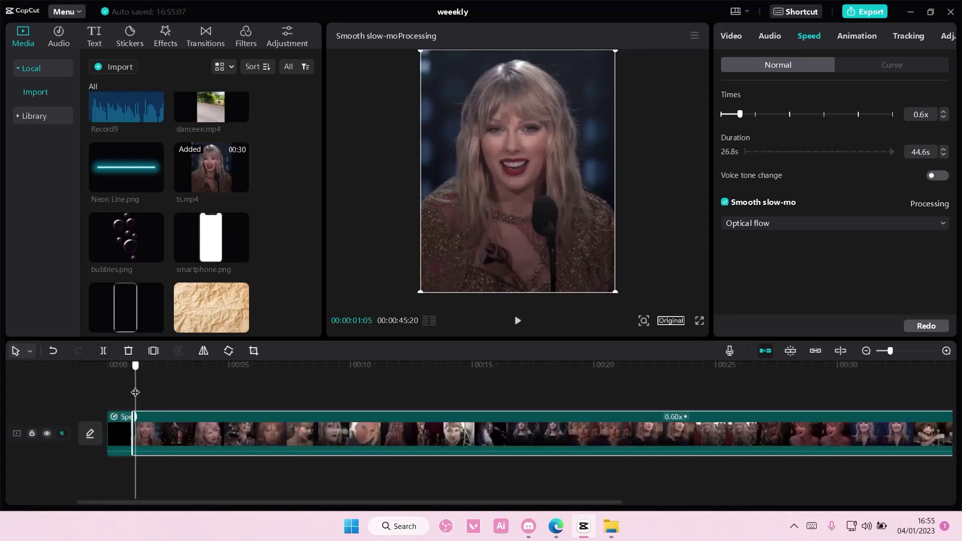
mouse_move(143, 395)
left_mouse_down()
mouse_move(113, 397)
mouse_move(179, 406)
mouse_move(171, 408)
mouse_move(232, 391)
left_mouse_up()
left_click(103, 350)
left_click(103, 351)
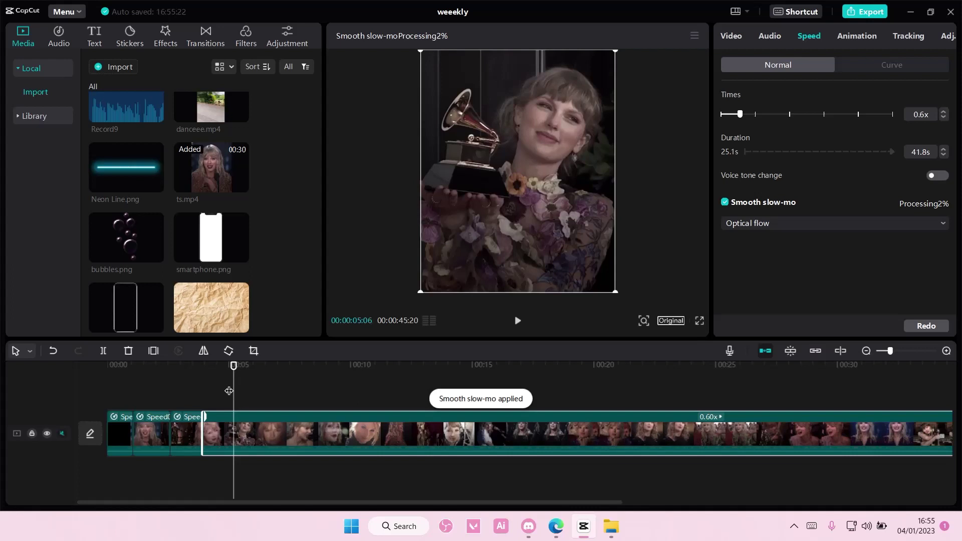
left_click(103, 350)
left_click_drag(234, 382, 268, 391)
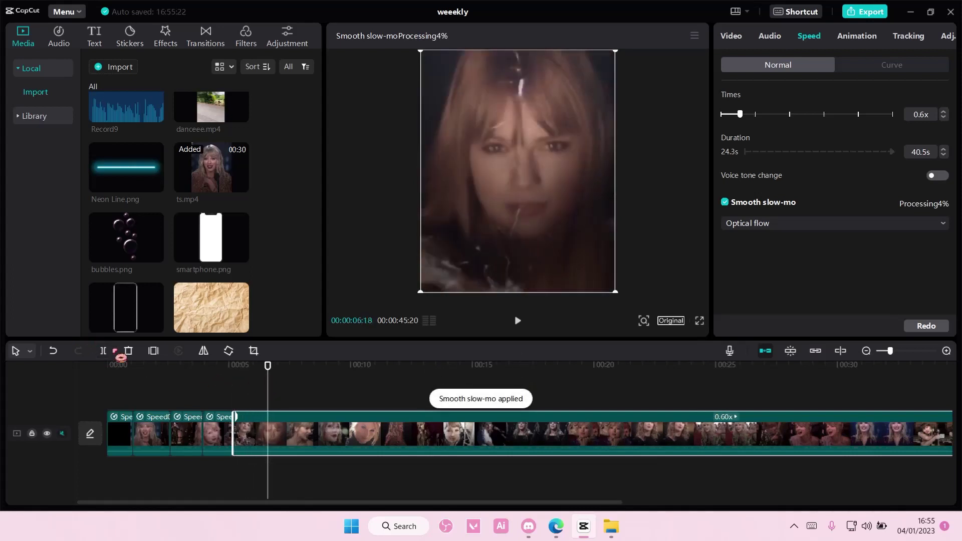
left_click(103, 351)
Delete the footage after the fifth piece and return the playhead to the start.
key("Delete")
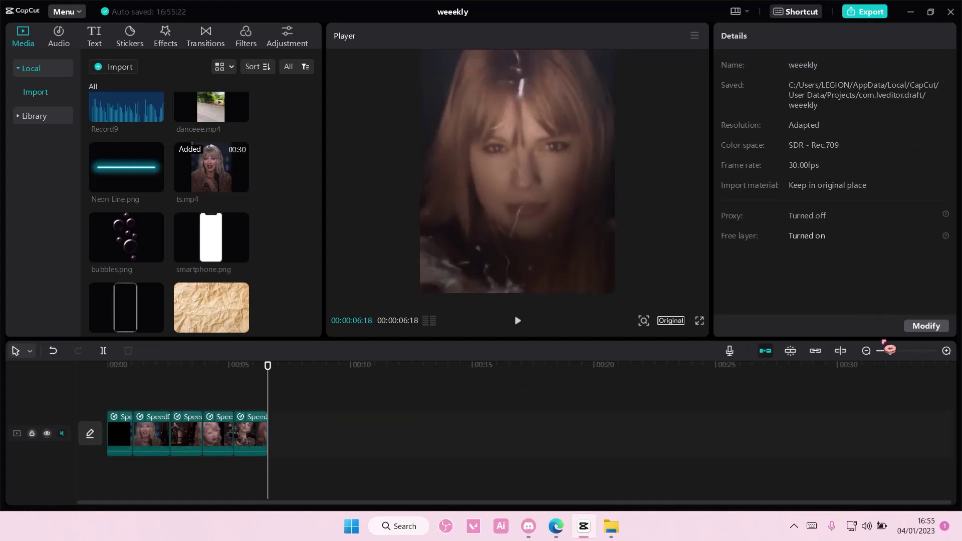
left_click_drag(889, 351, 904, 360)
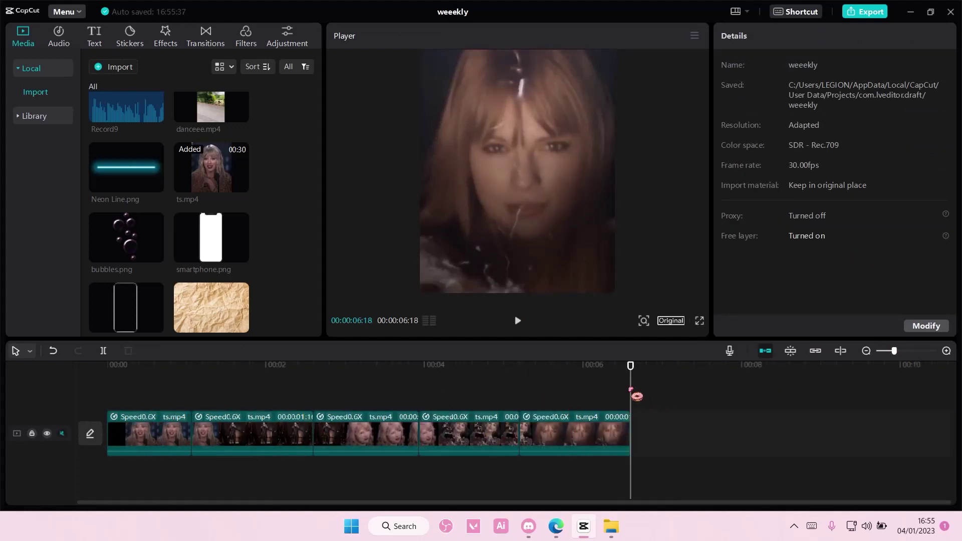
left_click_drag(635, 394, 89, 381)
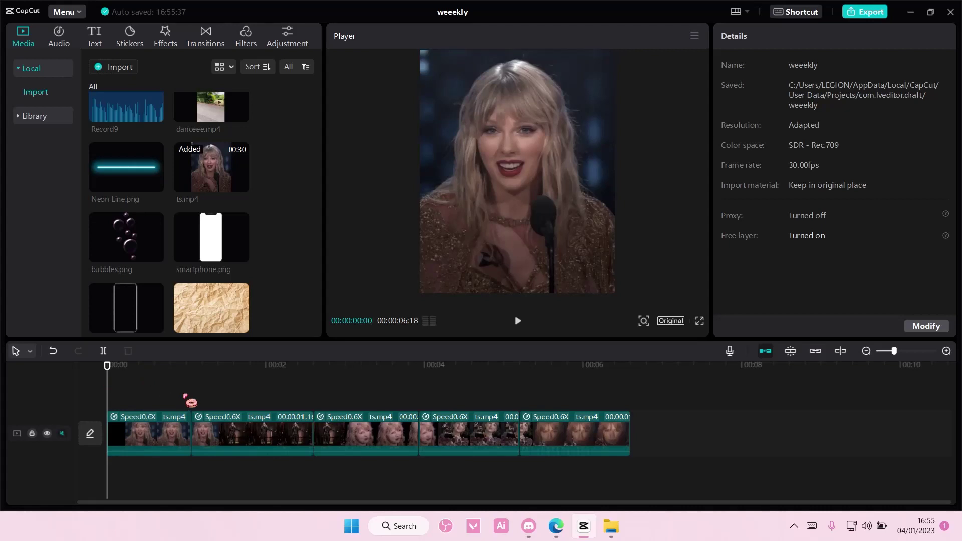
Keyframe the first clip's opacity from 100% at its start to 50% about one second in.
left_click(169, 445)
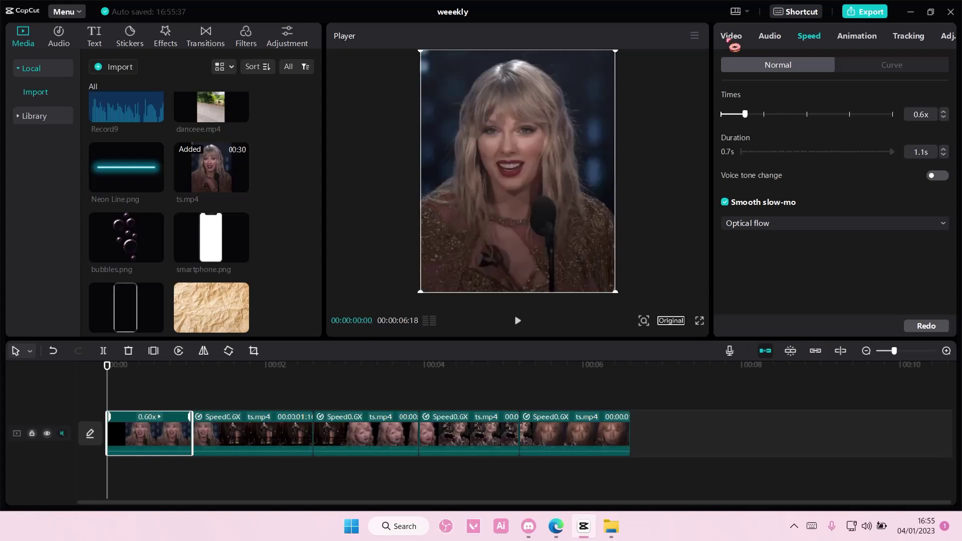
left_click(731, 36)
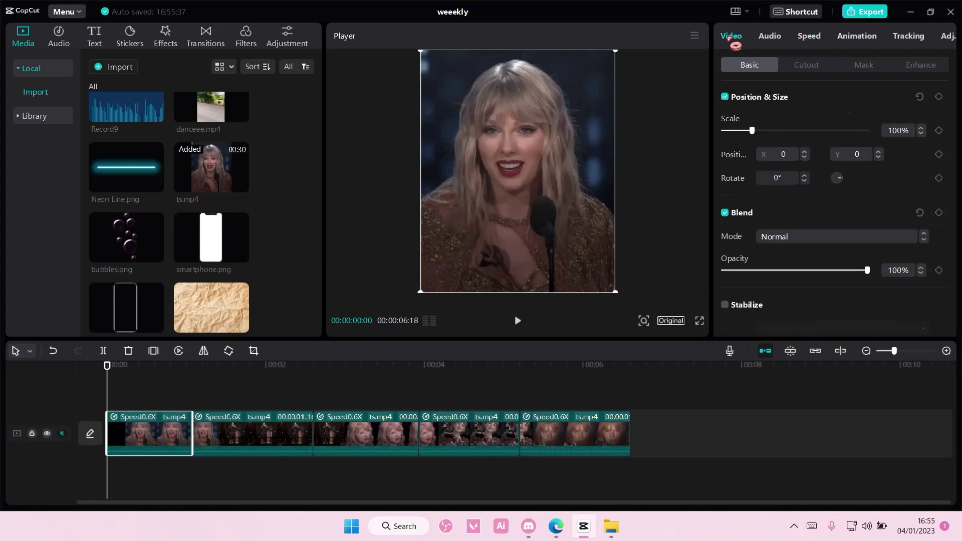
left_click(939, 213)
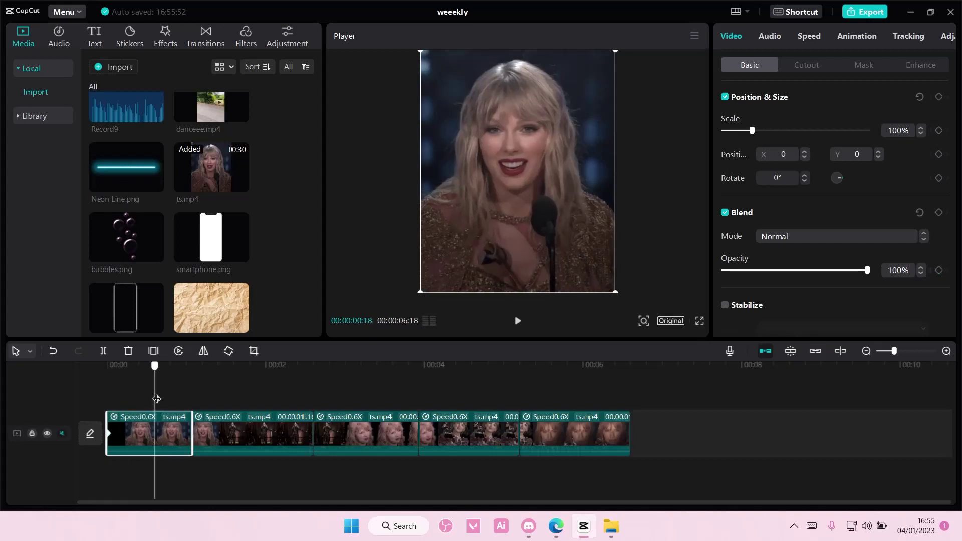
left_click_drag(106, 395, 191, 403)
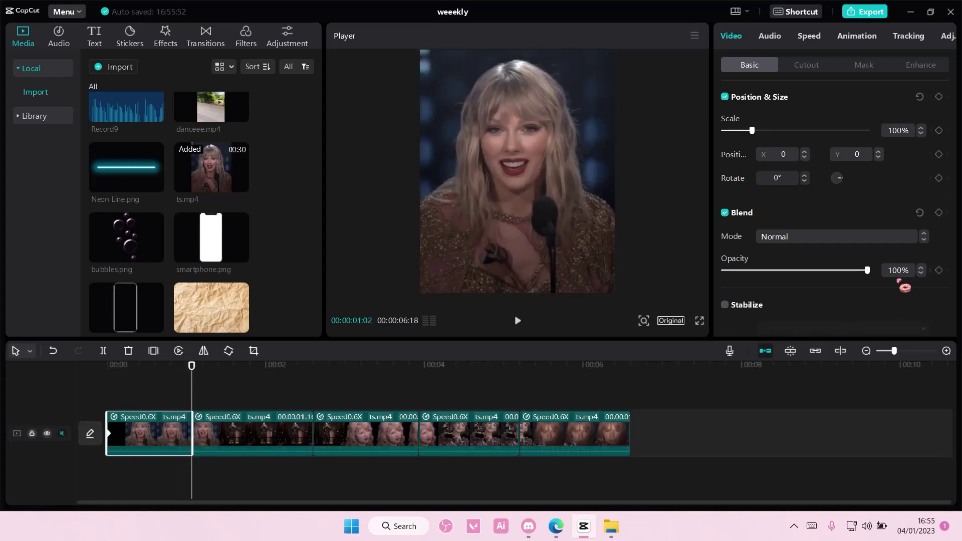
left_click_drag(867, 271, 801, 276)
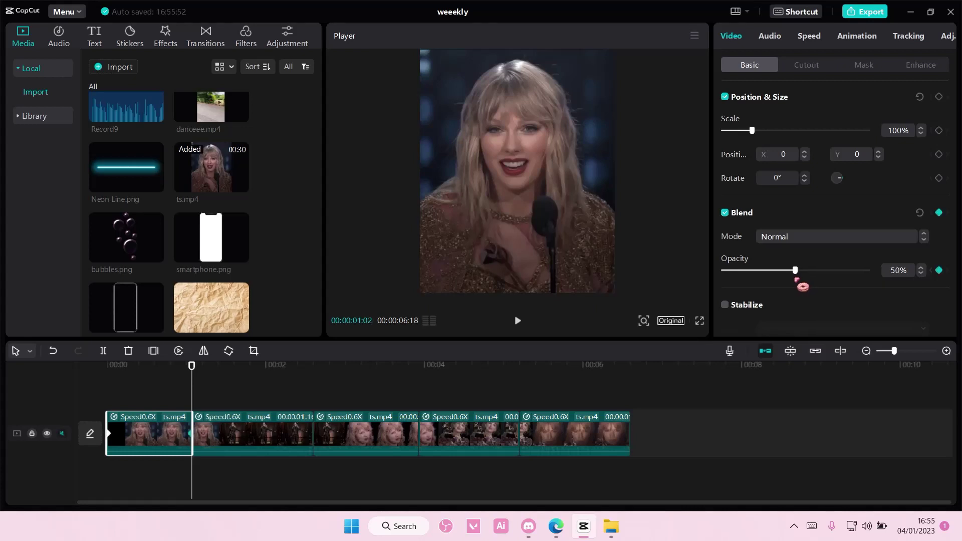
left_click(225, 435)
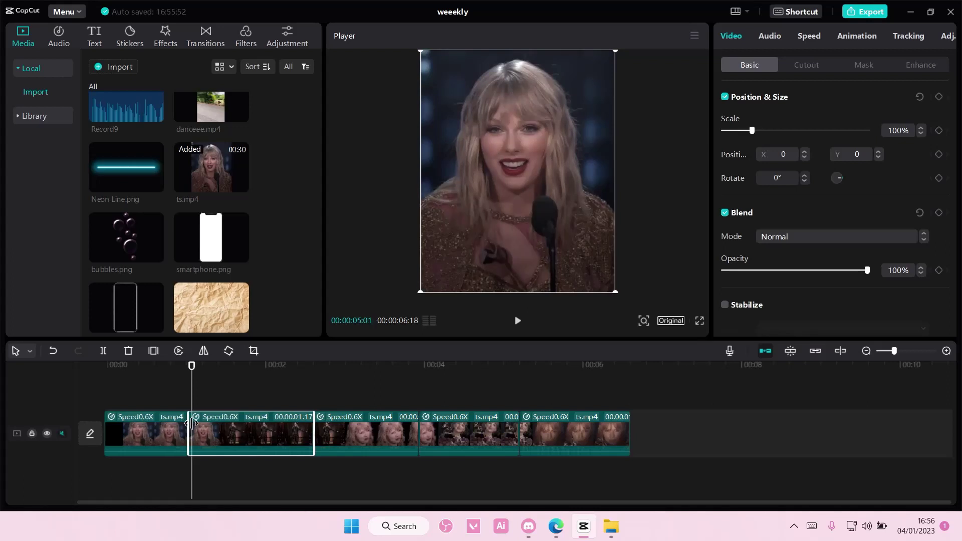
Lower the second clip's opacity to about half near its end and edit the third clip's opacity.
mouse_move(189, 422)
left_mouse_down()
mouse_move(196, 427)
mouse_move(190, 408)
mouse_move(195, 421)
left_mouse_up()
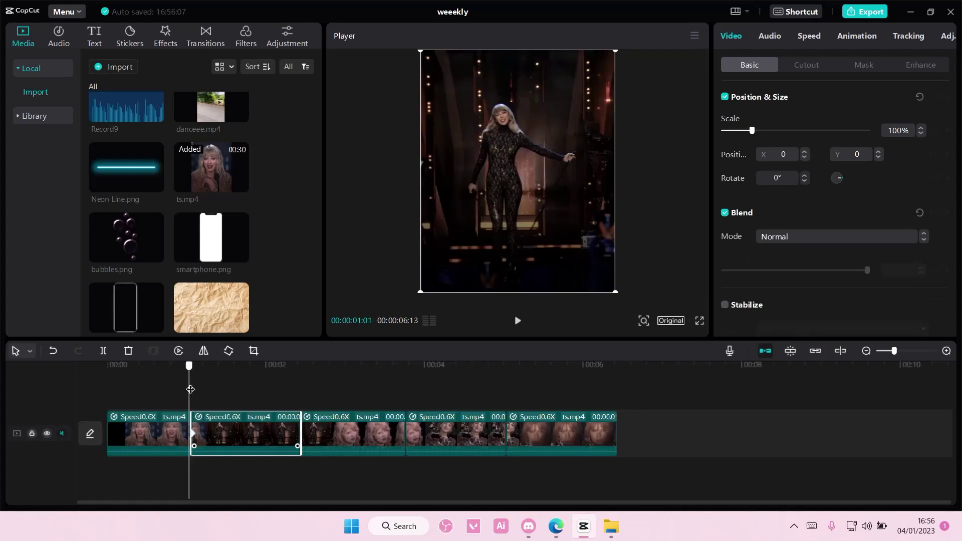
left_click_drag(192, 397, 301, 401)
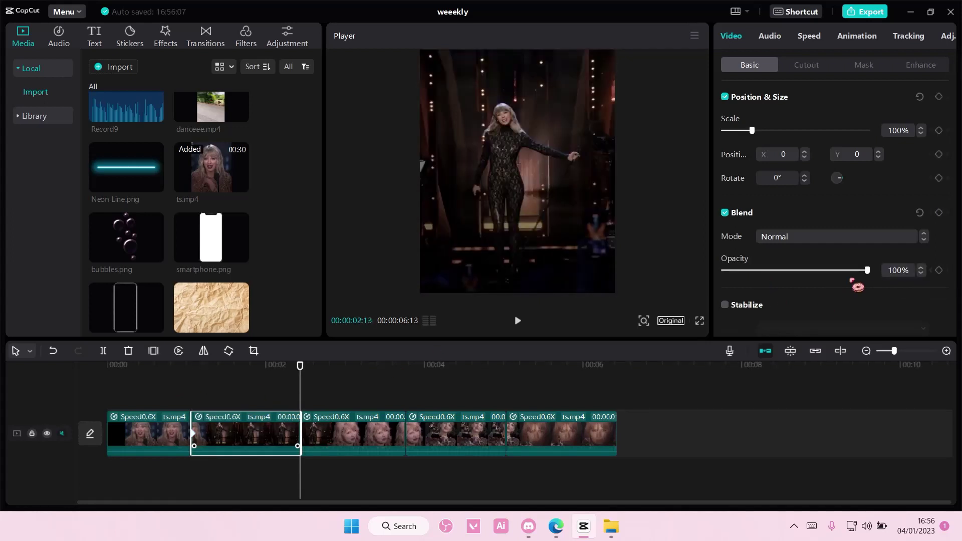
left_click_drag(866, 270, 802, 271)
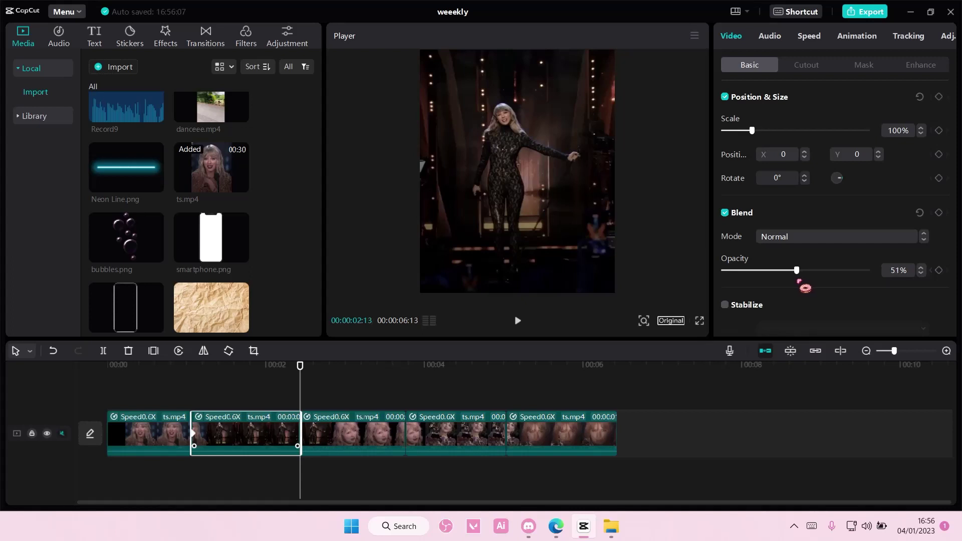
left_click(384, 434)
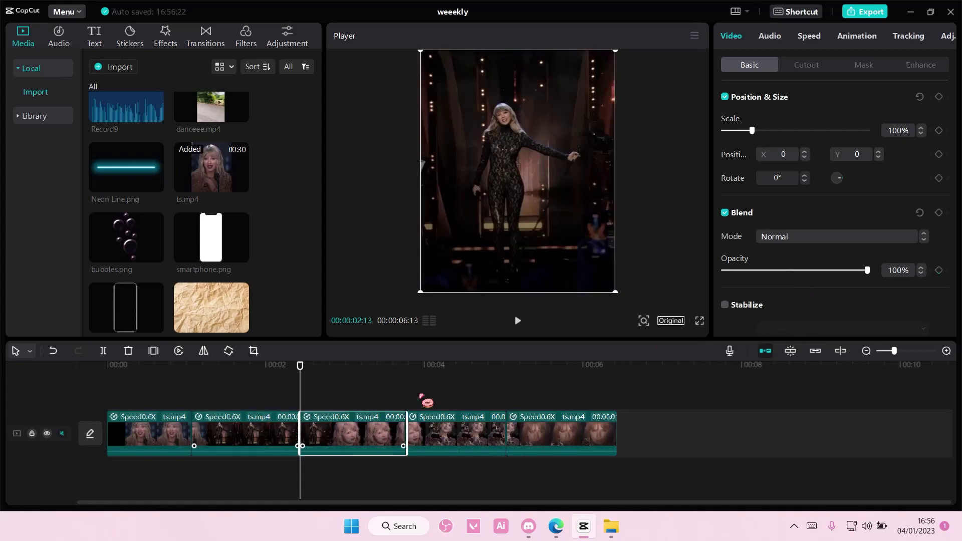
left_click_drag(310, 399, 405, 400)
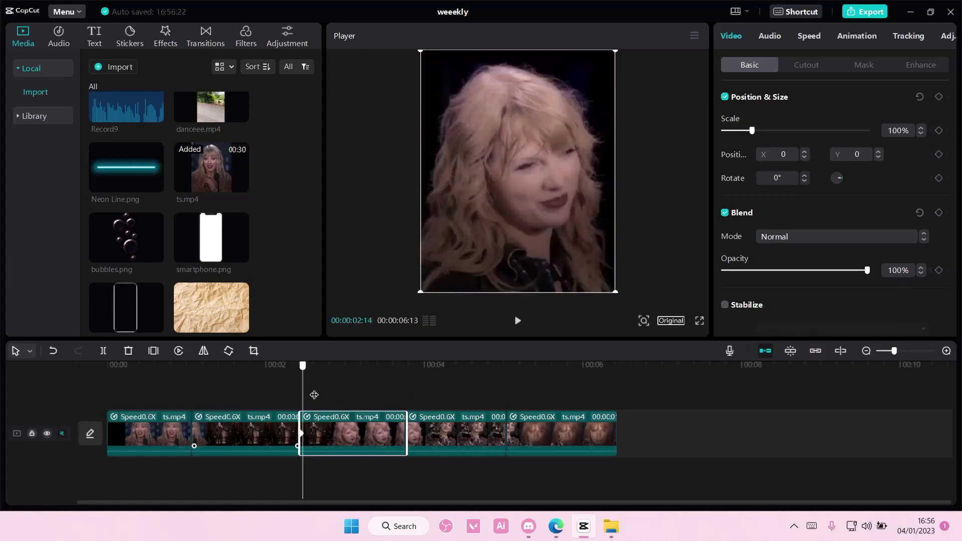
left_click(901, 270)
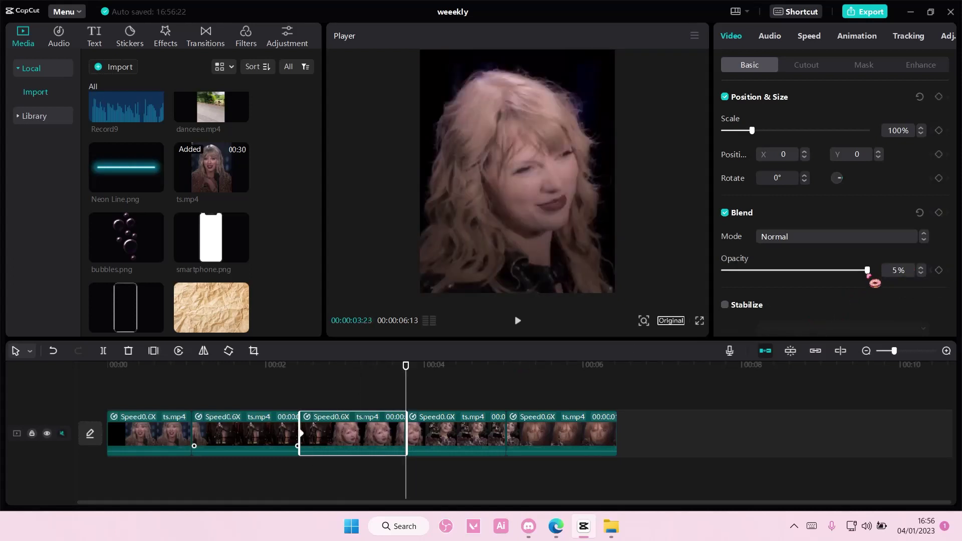
Add an opacity keyframe near the fourth clip's end set to 50%.
left_click(482, 436)
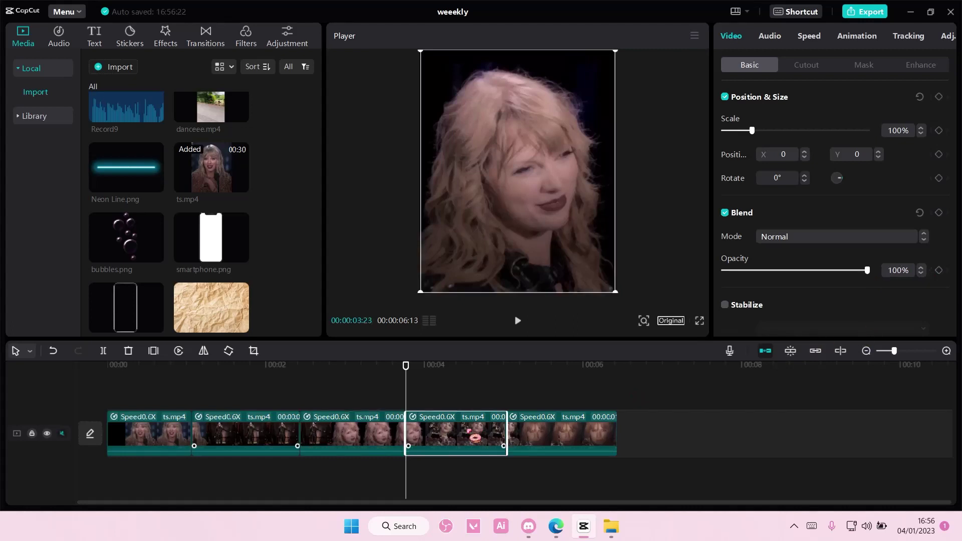
left_click_drag(406, 387, 507, 389)
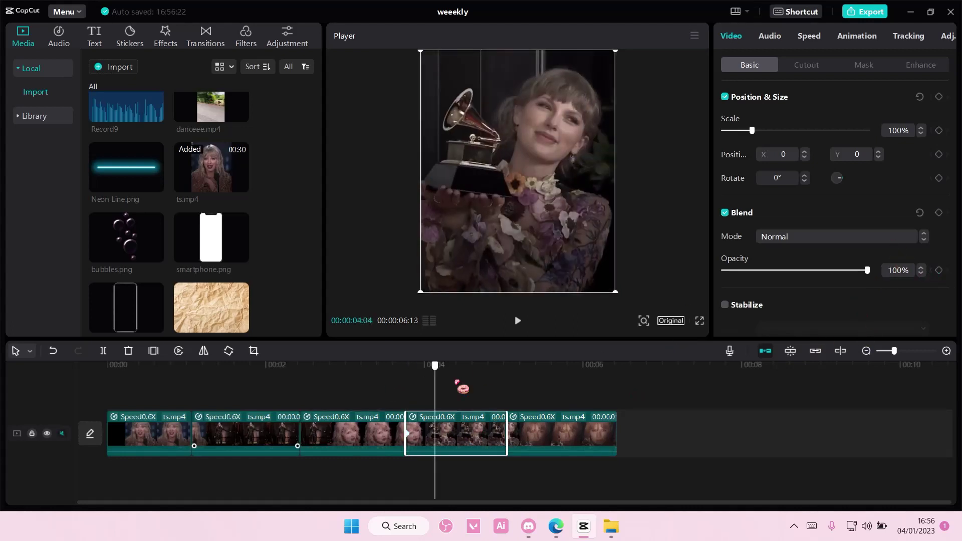
left_click(939, 270)
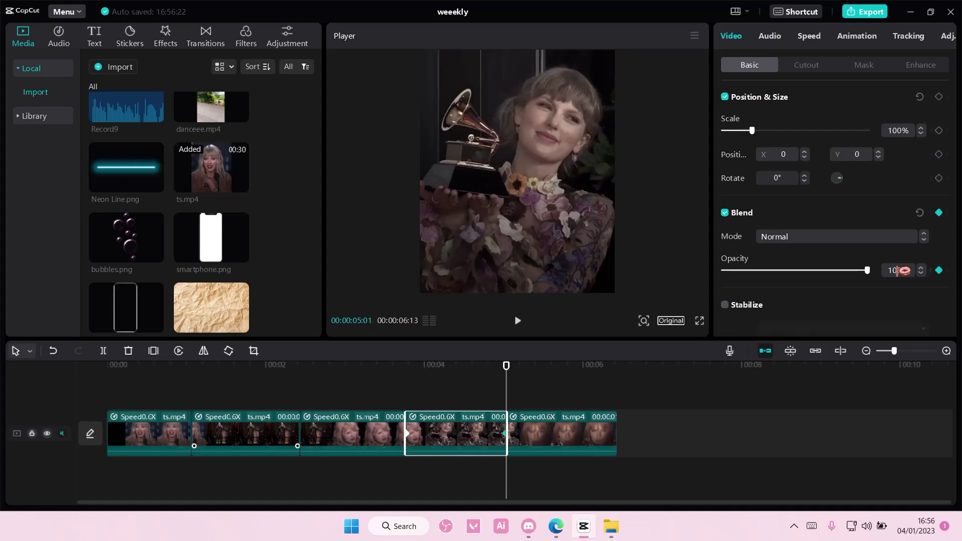
left_click_drag(898, 271, 838, 271)
Keyframe the fifth clip's opacity from 100% at its start to 50% at its end.
left_click(579, 436)
left_click(938, 269)
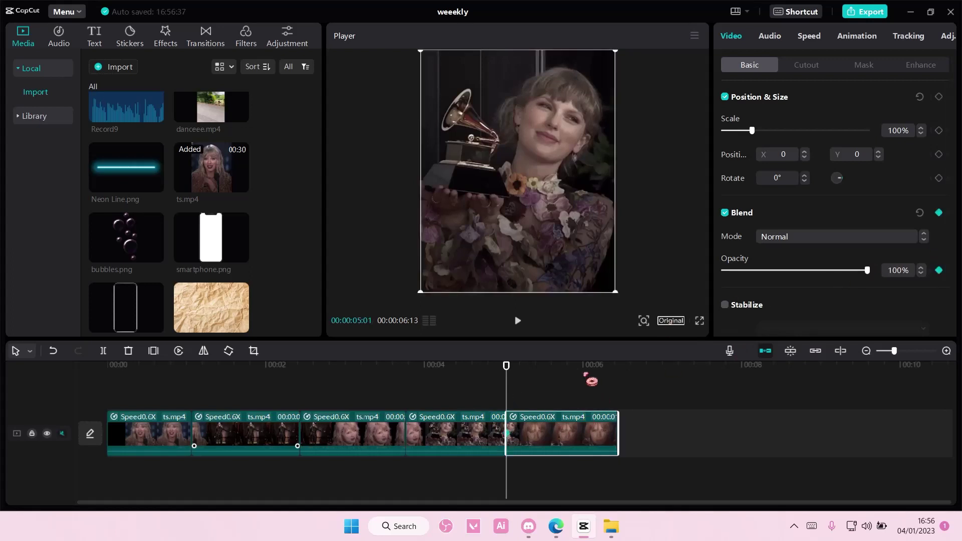
left_click_drag(510, 379, 617, 392)
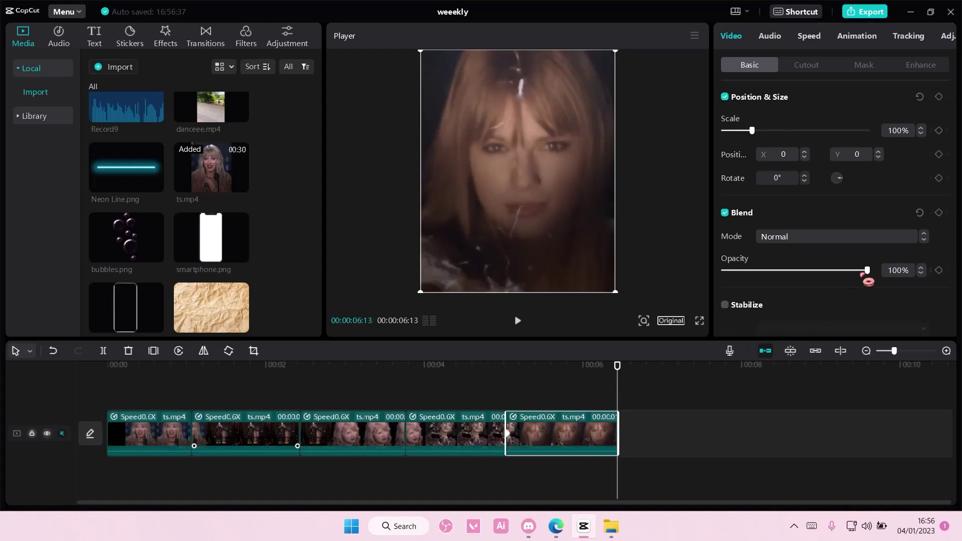
left_click_drag(866, 272, 800, 273)
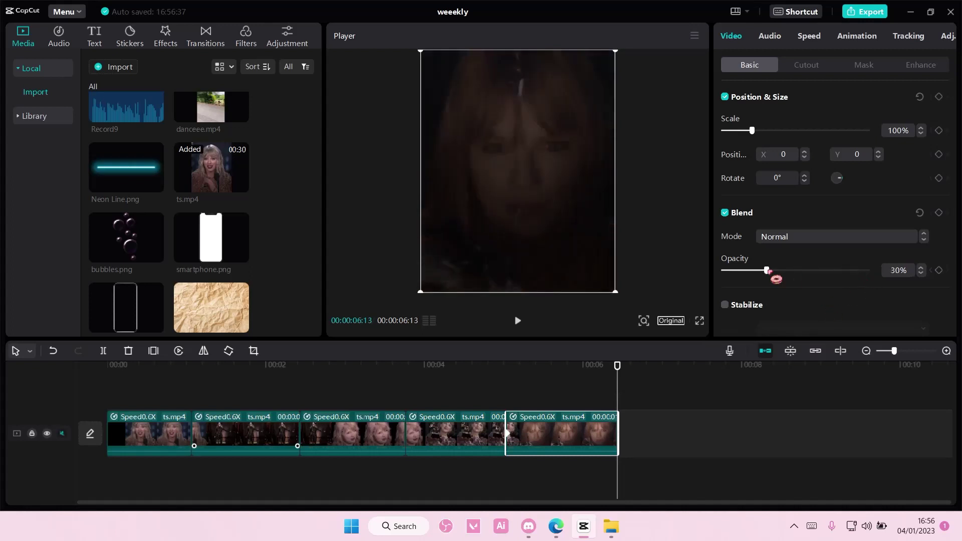
double_click(903, 269)
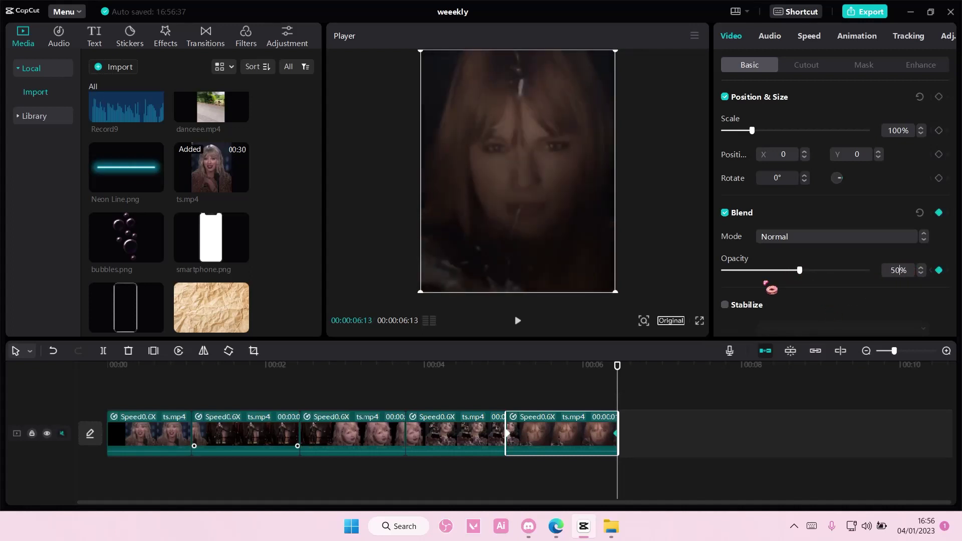
left_click(601, 404)
left_click_drag(601, 404, 90, 408)
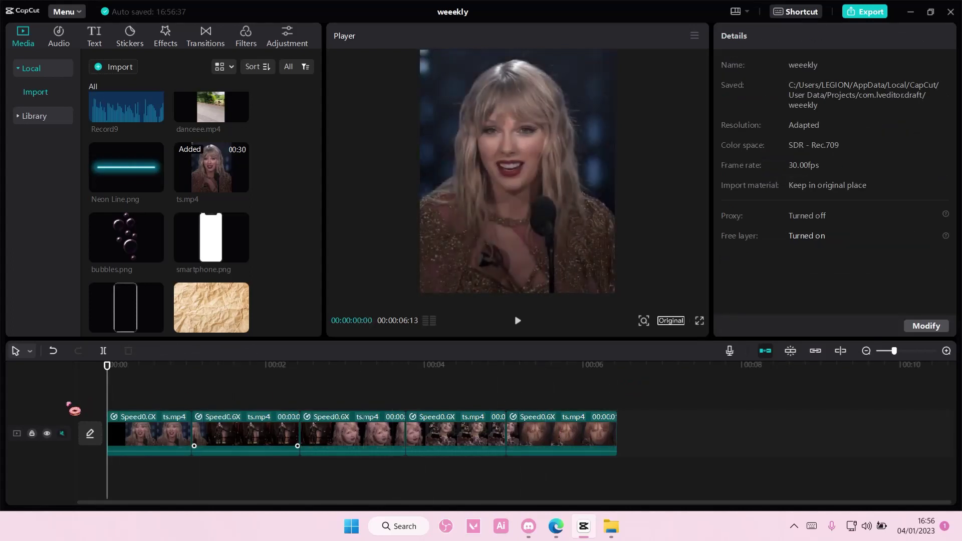
Place the plain white B&W library clip on a new track above the first clip.
left_click(141, 431)
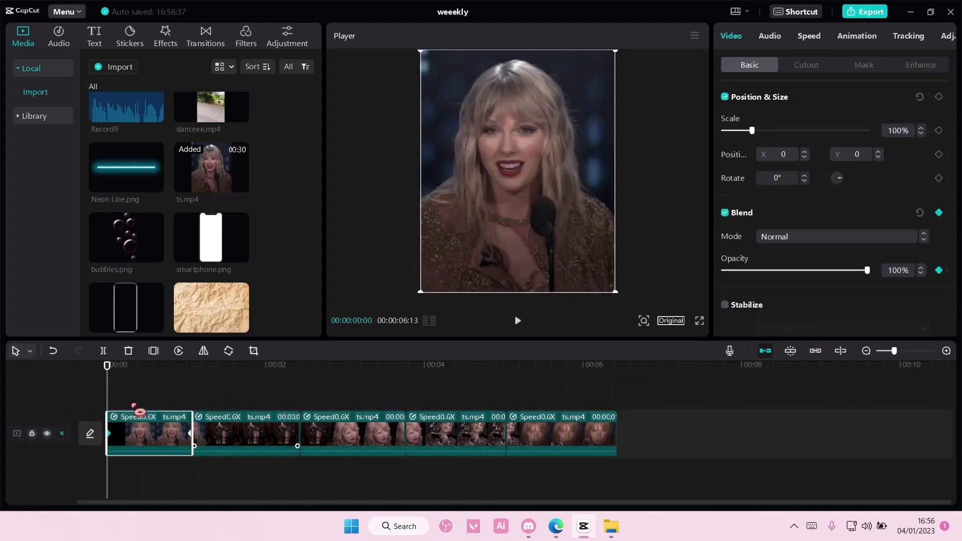
left_click(66, 121)
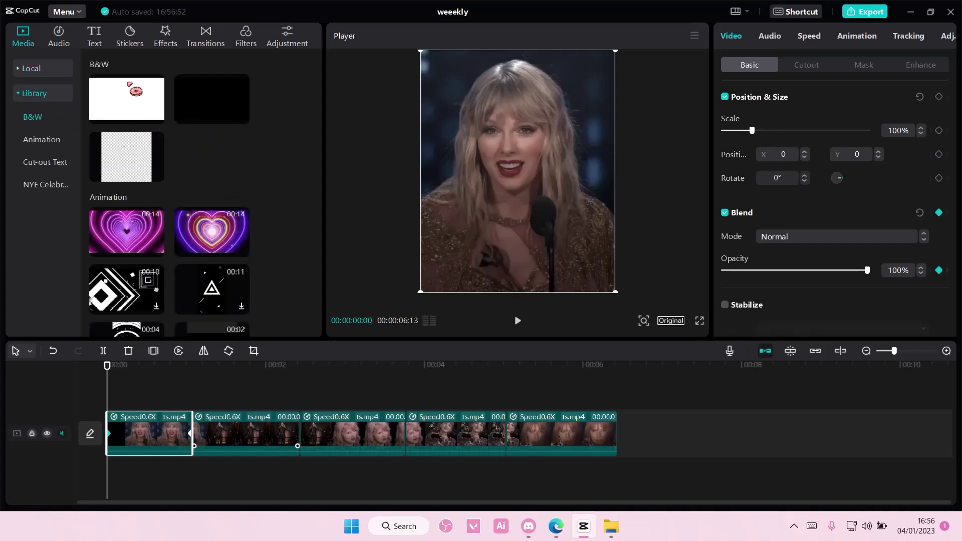
left_click(160, 120)
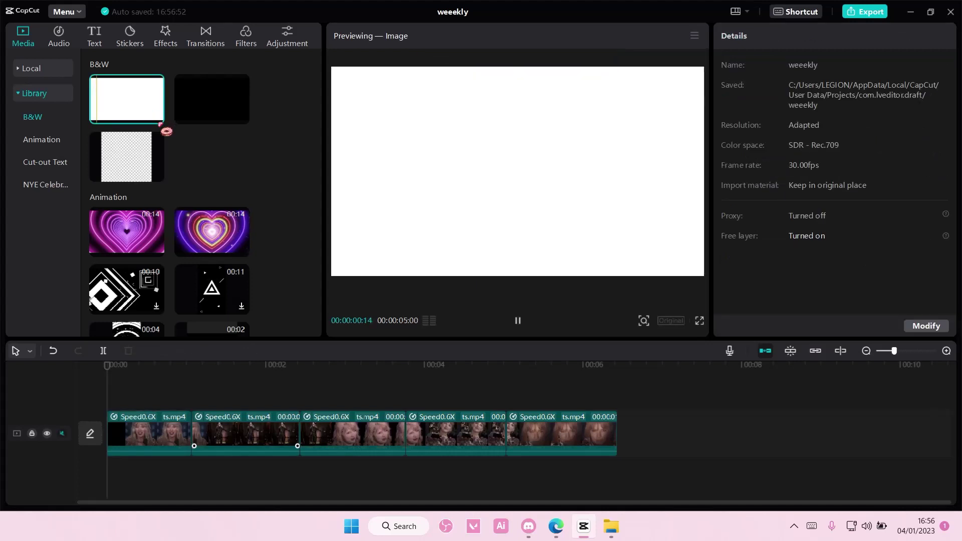
left_click_drag(151, 113, 140, 411)
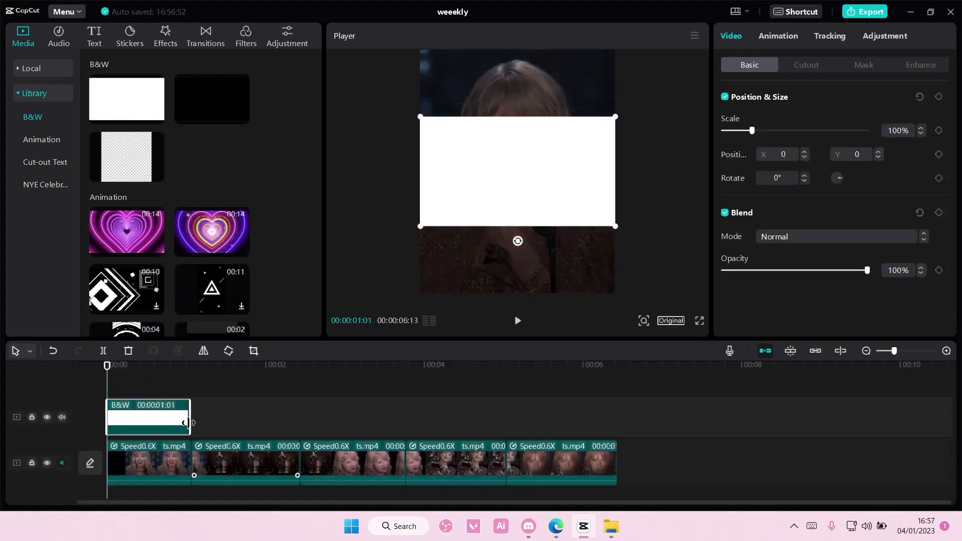
Extend the white clip to 01:02, scale it to 222%, and add a 1.1s Fade Out.
left_click_drag(139, 417, 192, 418)
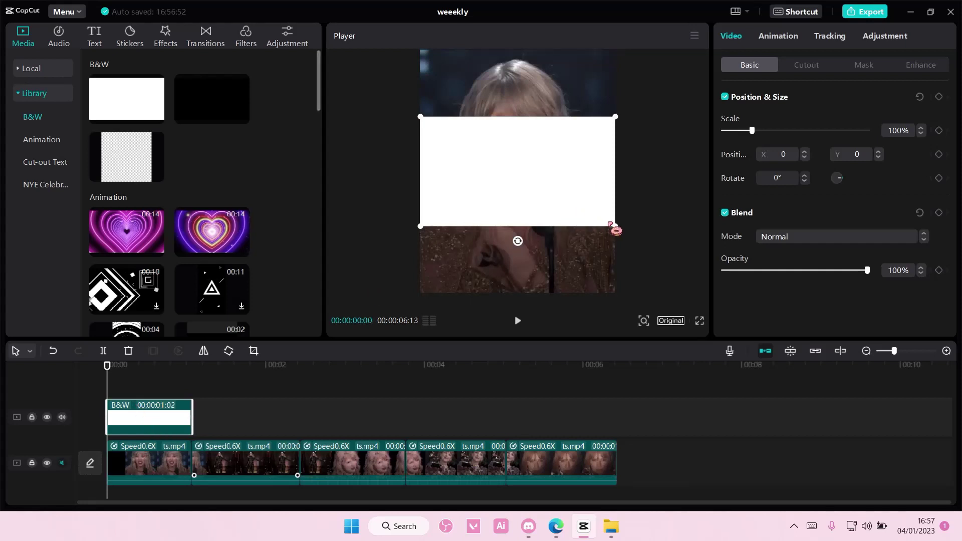
left_click_drag(615, 226, 701, 304)
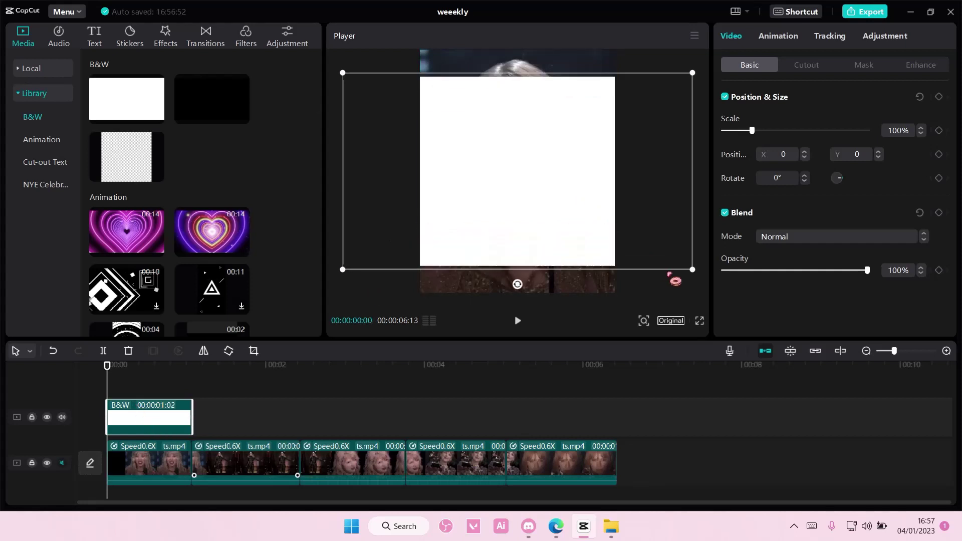
left_click(791, 39)
left_click(837, 66)
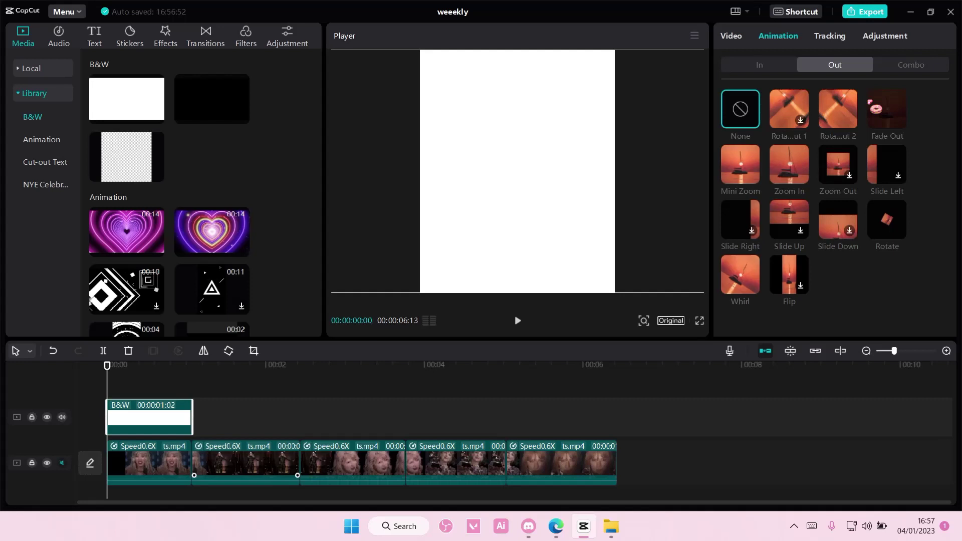
left_click(873, 107)
left_click_drag(816, 331, 895, 334)
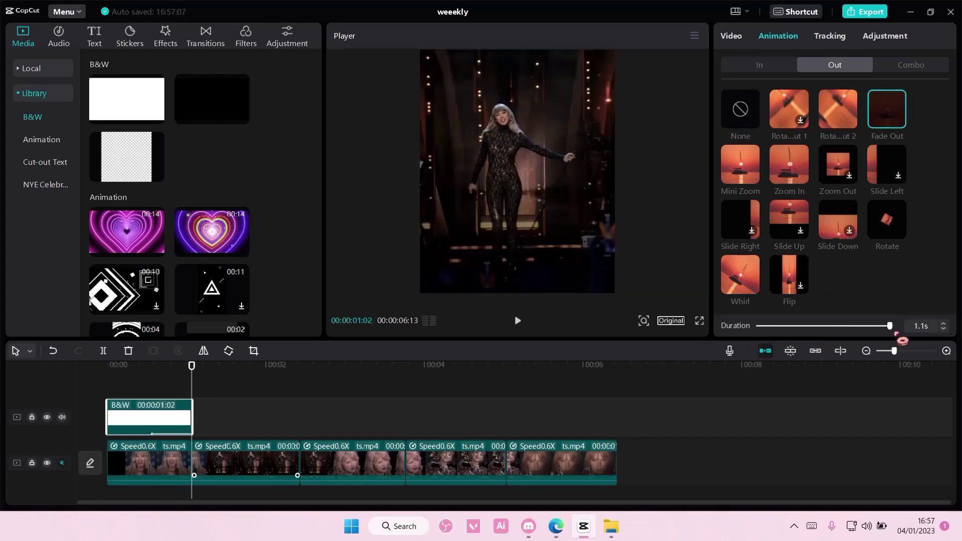
Set the white overlay's blend mode to Overlay.
left_click(746, 66)
left_click(733, 36)
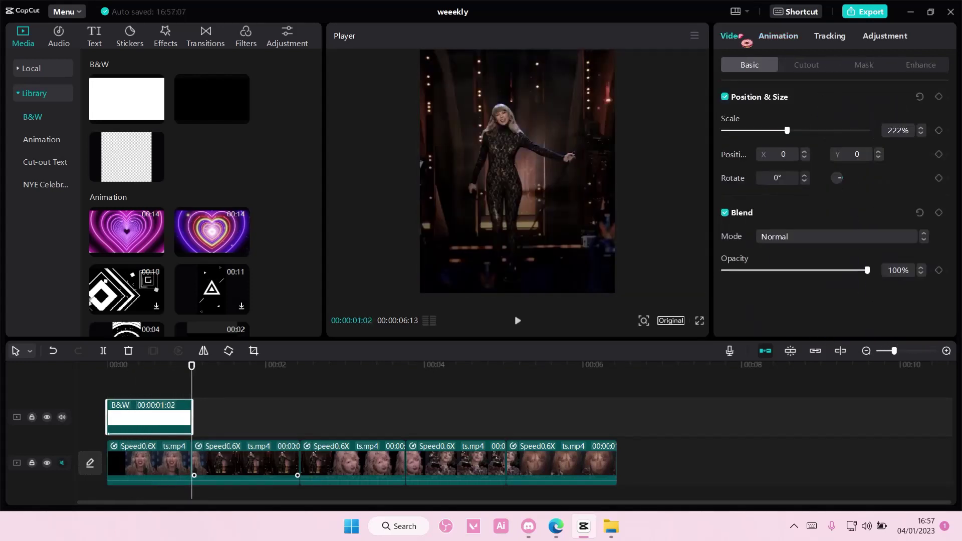
left_click(785, 239)
left_click(796, 325)
left_click_drag(192, 376, 107, 378)
Lower the white overlay's opacity to 60%.
left_click_drag(869, 272, 827, 281)
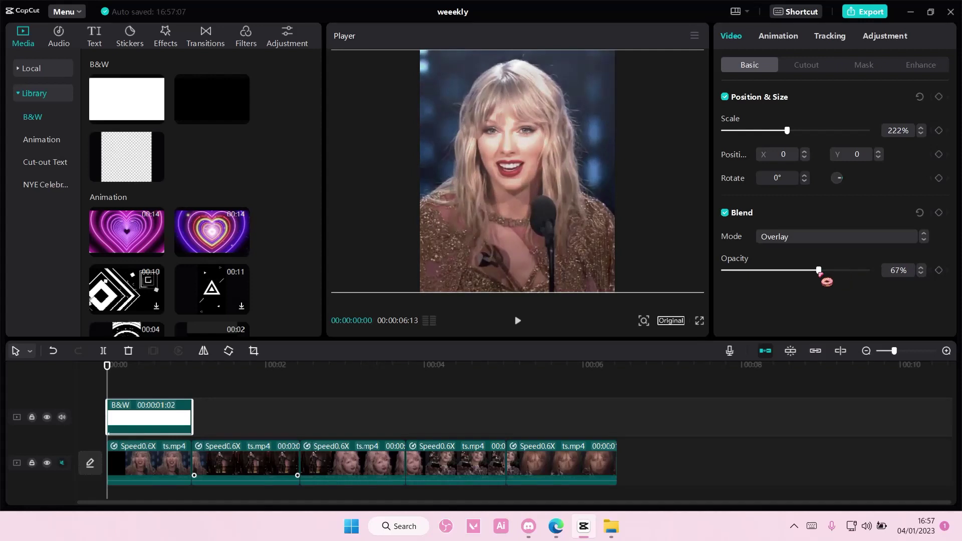
left_click(825, 239)
key("Escape")
left_click_drag(904, 265, 878, 271)
left_click_drag(118, 382, 174, 391)
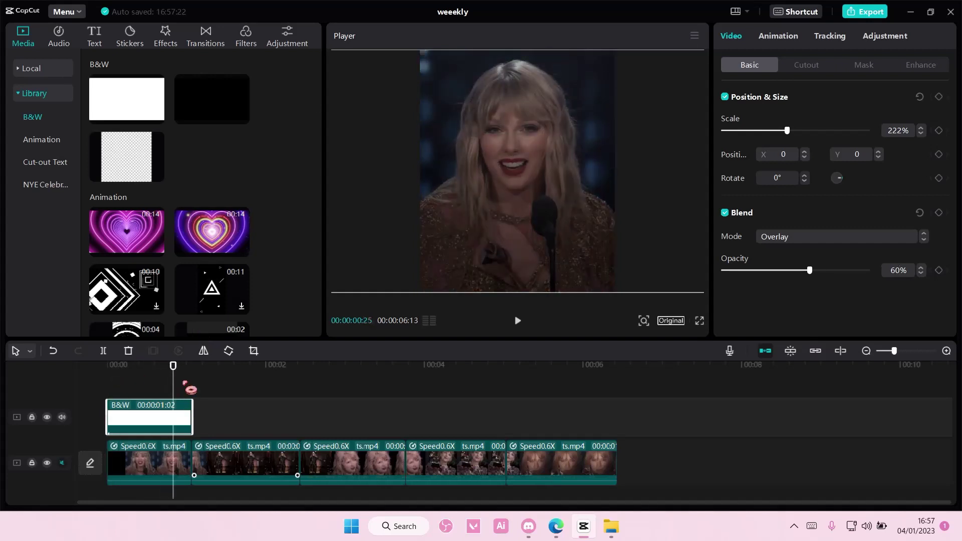
Paste a second white overlay over the second clip with a 1.4s Fade Out.
left_click_drag(176, 379, 191, 369)
key("ctrl+v")
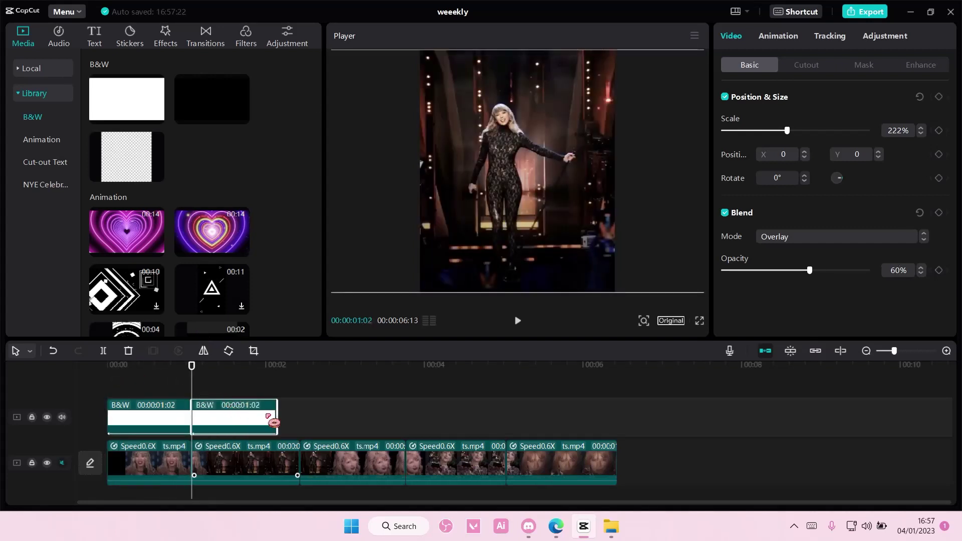
left_click_drag(277, 417, 300, 417)
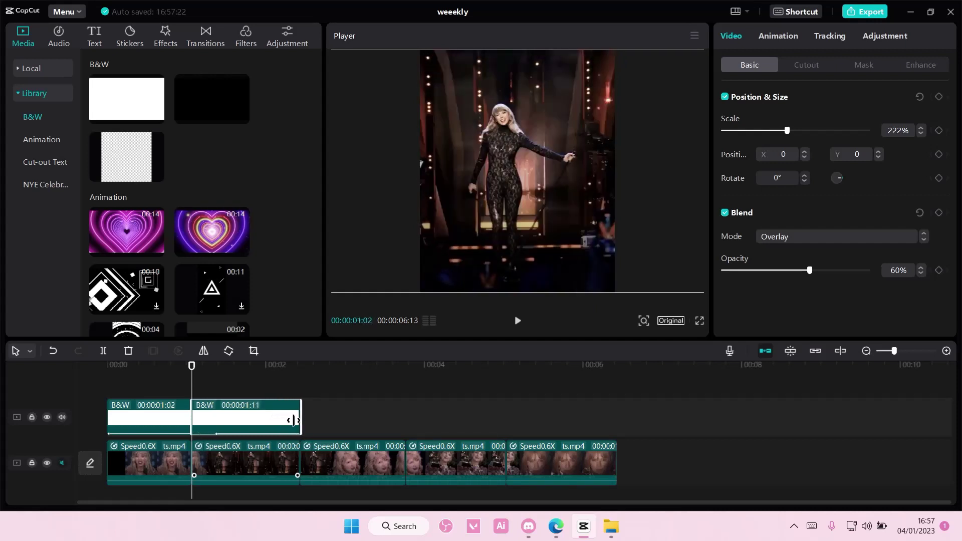
left_click(792, 41)
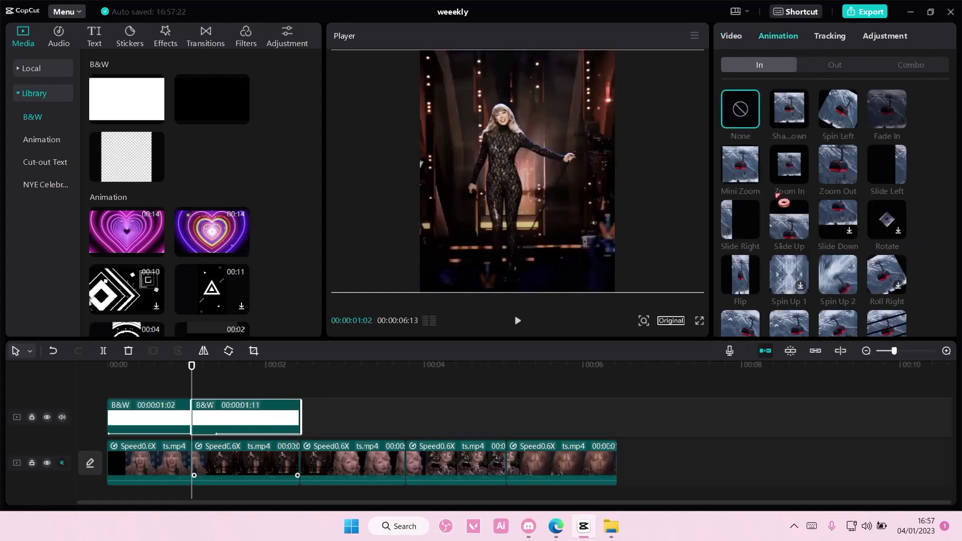
left_click(856, 69)
left_click_drag(868, 332, 889, 328)
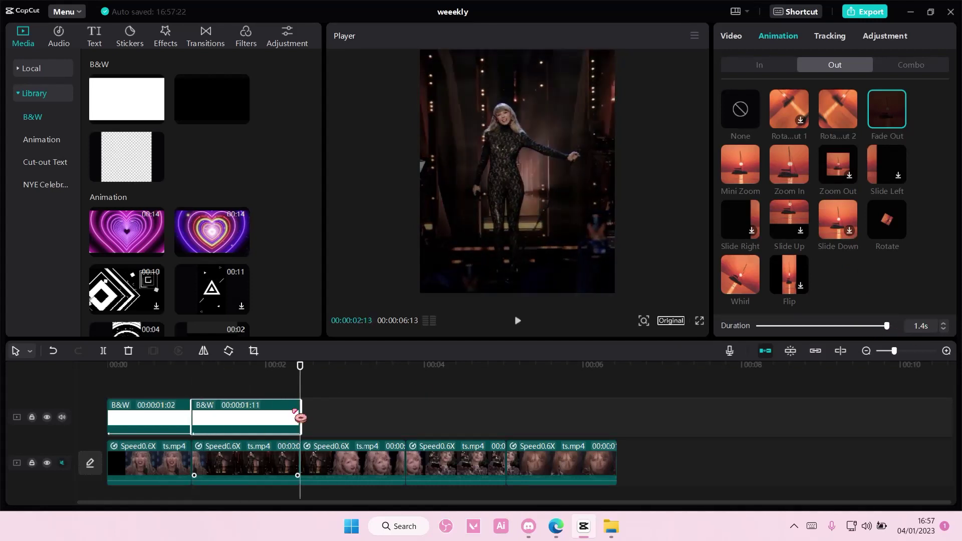
Paste a third white overlay trimmed to its clip, then a fourth at the third clip's end.
key("ctrl+v")
left_click_drag(406, 415, 405, 410)
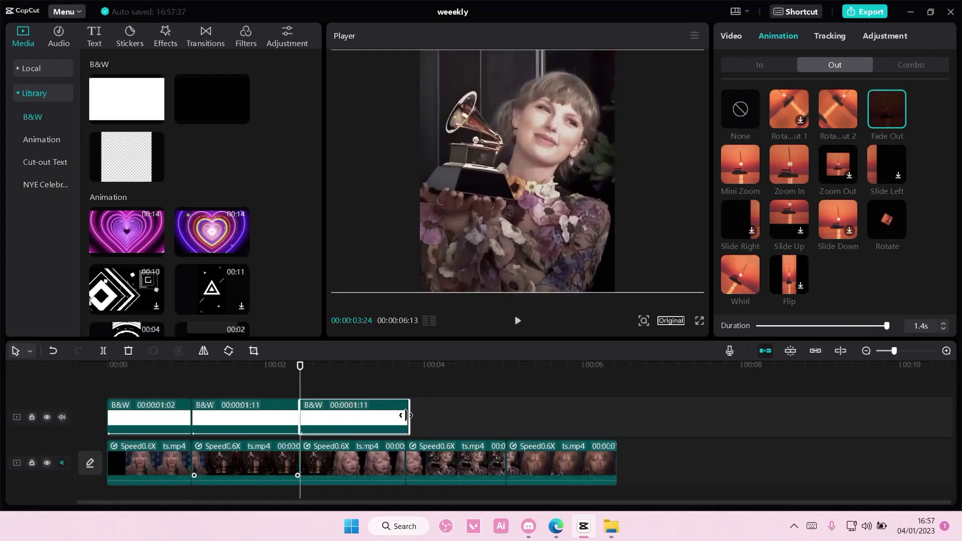
left_click(409, 385)
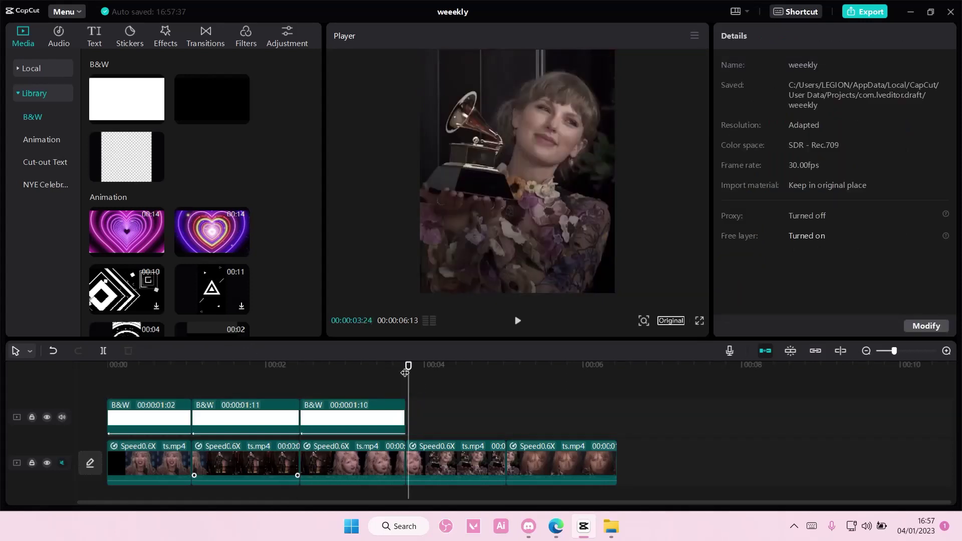
key("ctrl+v")
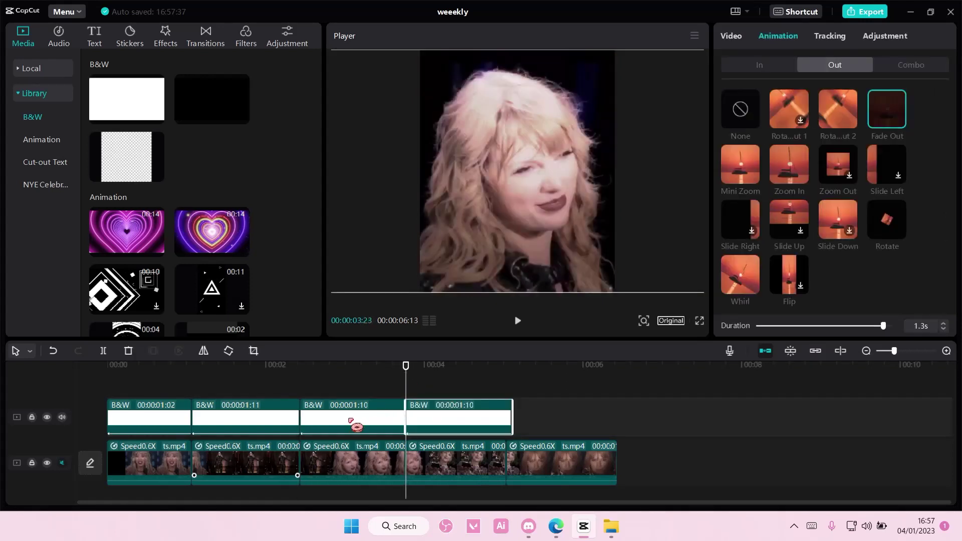
left_click(354, 423)
Trim the fourth overlay to its clip and add a fifth overlay with a 1.4s fade-out.
left_click(441, 390)
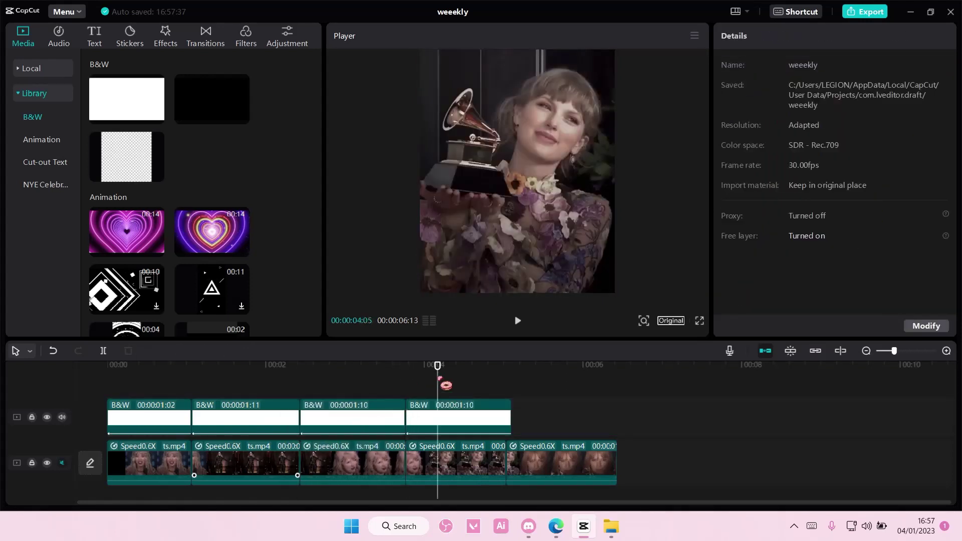
left_click(466, 419)
left_click_drag(510, 418, 505, 417)
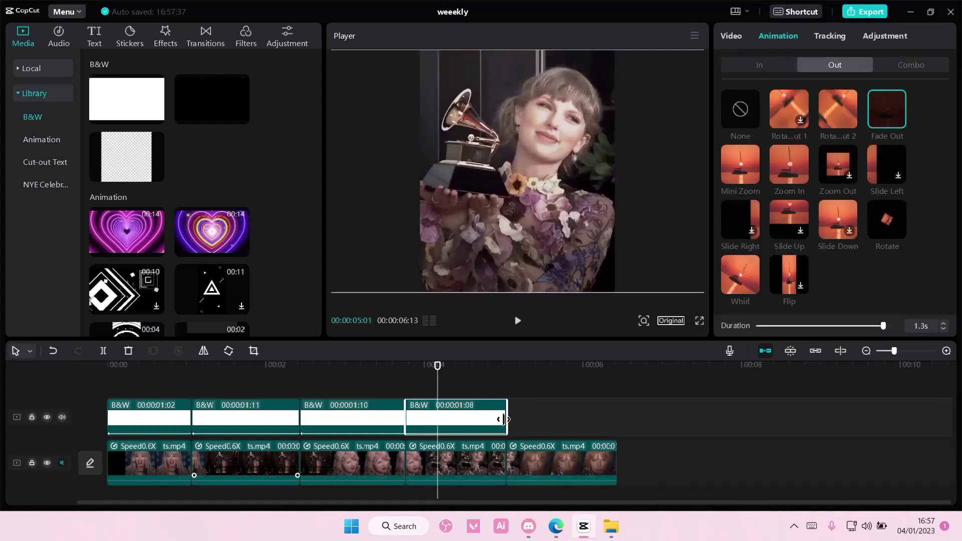
left_click_drag(437, 379, 507, 390)
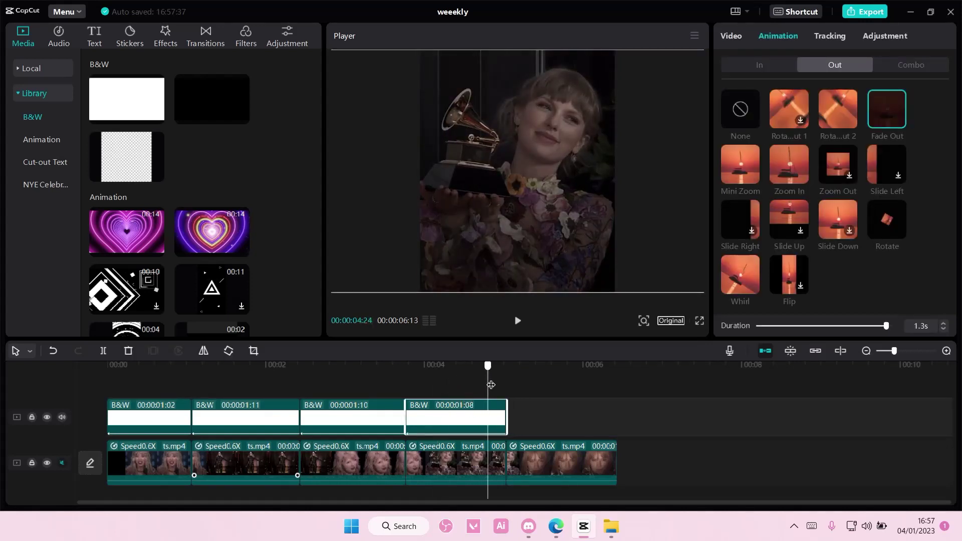
left_click_drag(563, 409, 611, 420)
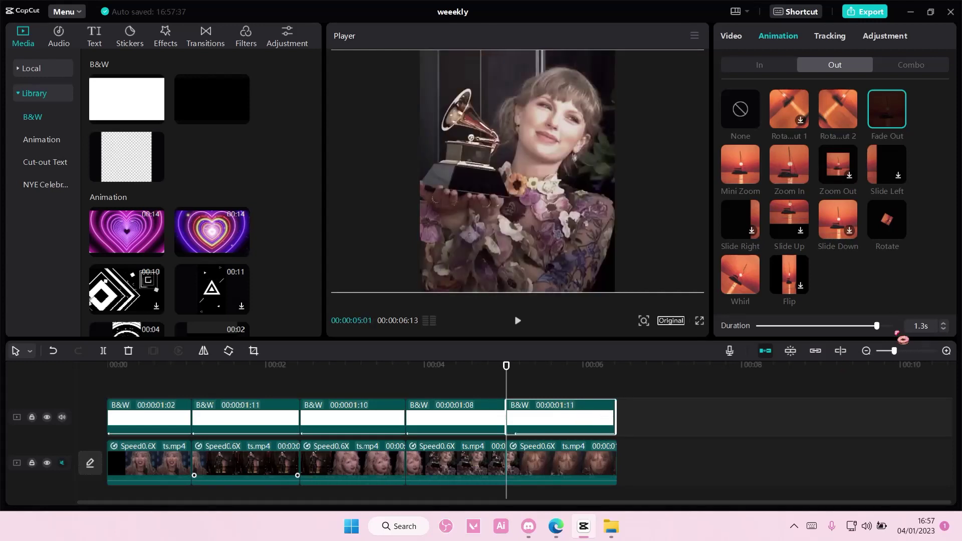
left_click_drag(887, 326, 918, 326)
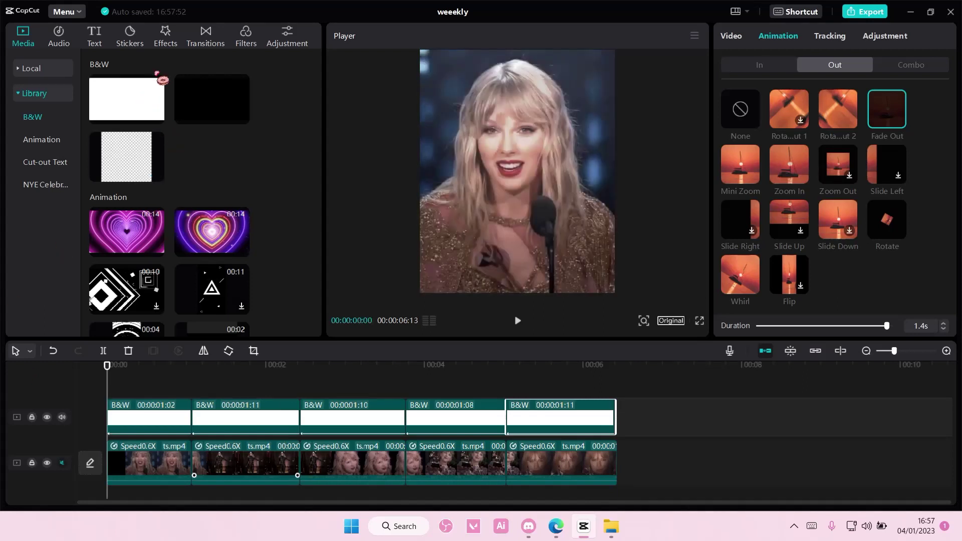
Add a Basic halo blur effect over the first clip with Speed 100 and Strength 30.
left_click(166, 53)
scroll(52, 105, "up", 3)
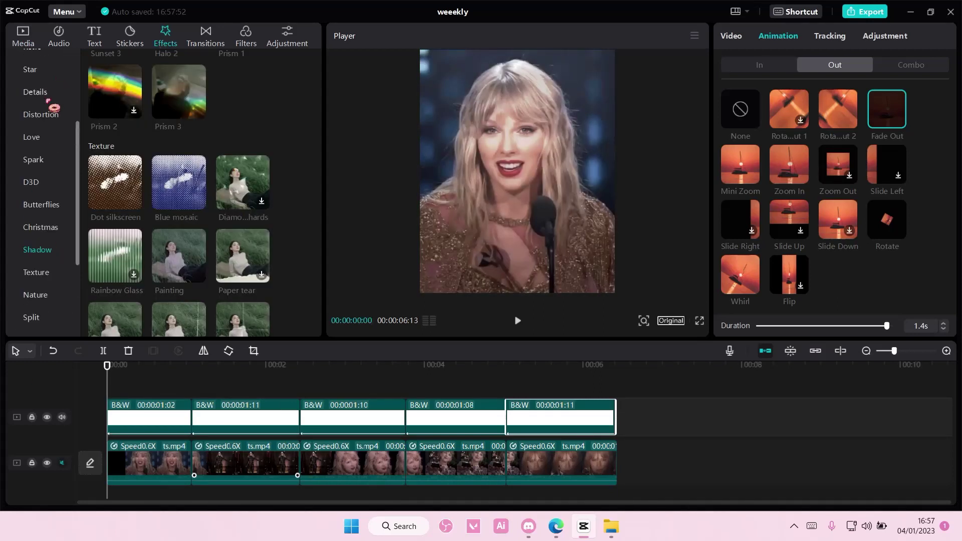
scroll(52, 106, "up", 2)
left_click(39, 116)
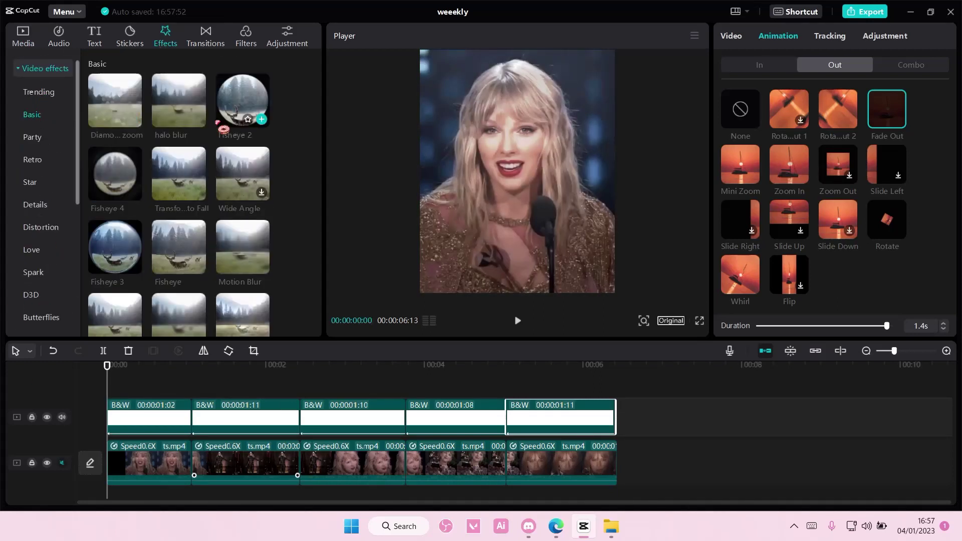
left_click(197, 118)
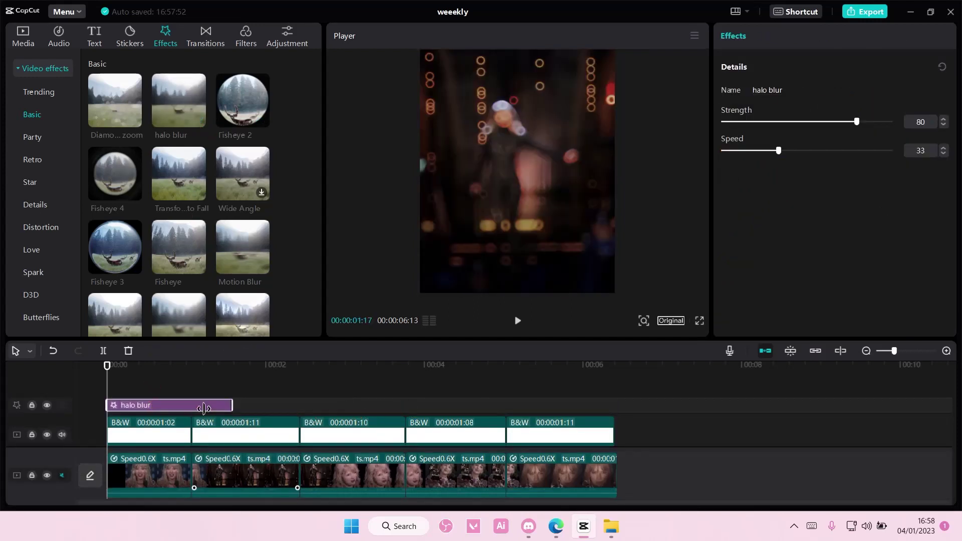
left_click_drag(346, 406, 193, 405)
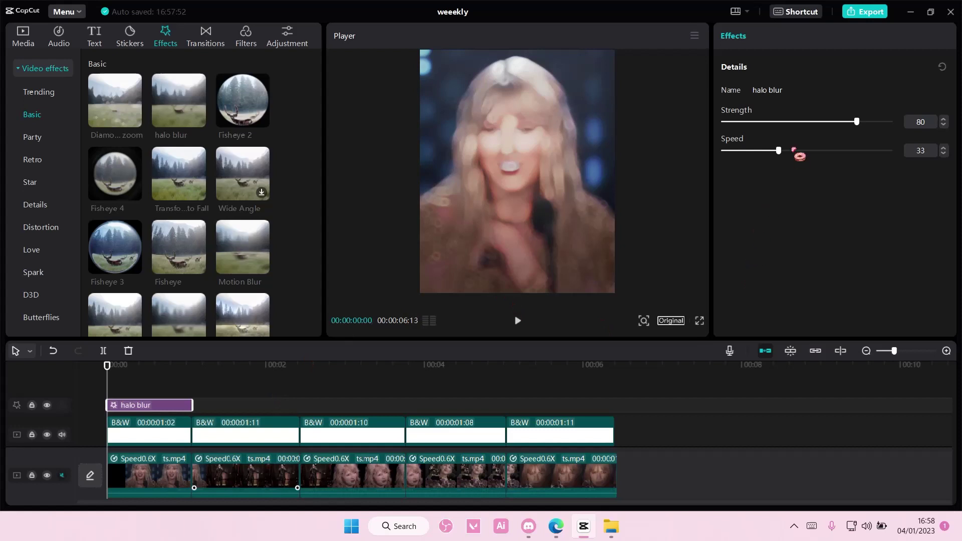
left_click_drag(778, 151, 888, 149)
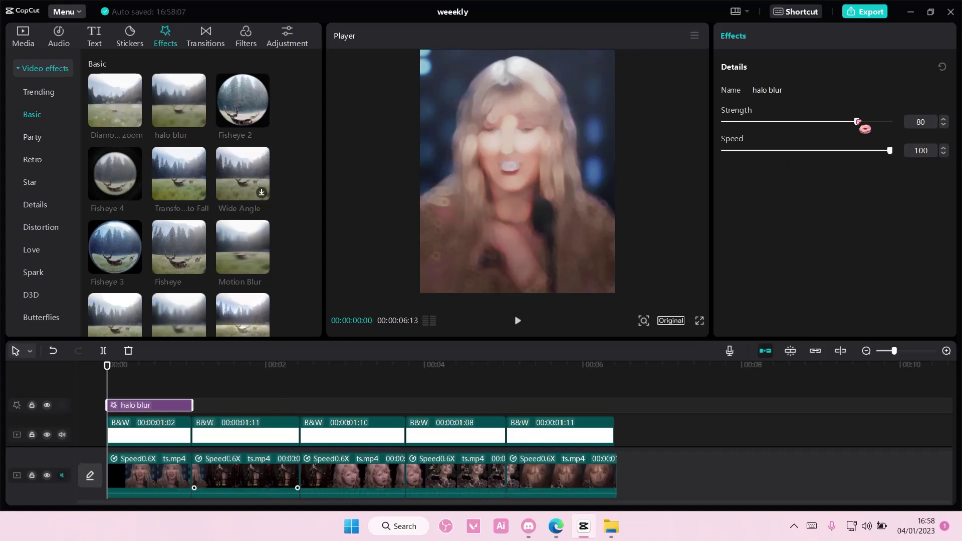
left_click_drag(857, 122, 829, 122)
left_click(929, 122)
type("30")
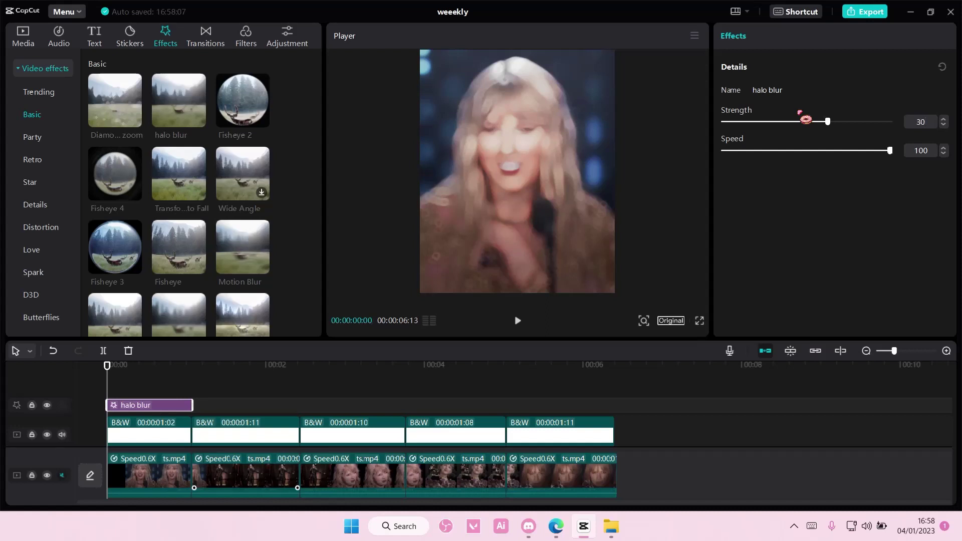
Paste halo blur copies at the first and second clip ends, stretching the second copy to fit.
left_click(190, 369)
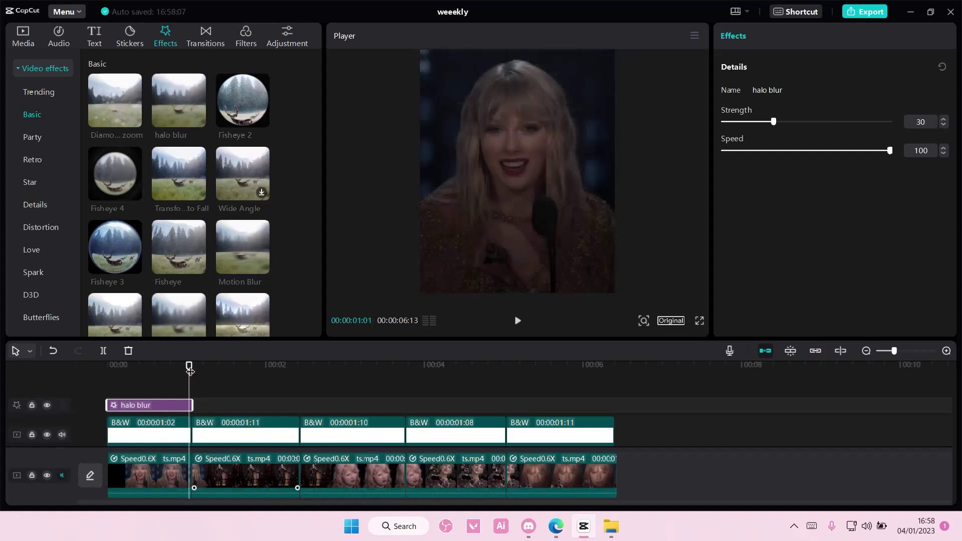
key("ctrl+v")
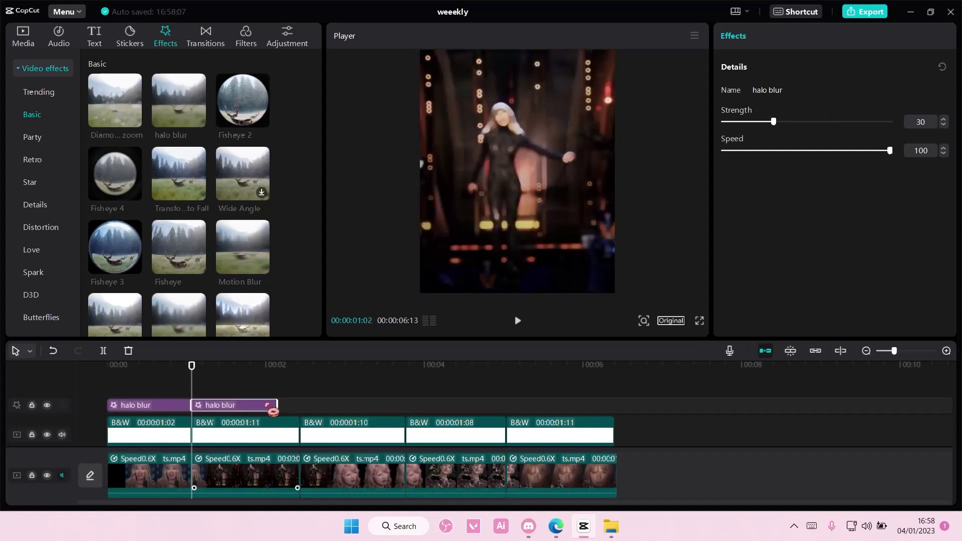
left_click_drag(279, 405, 300, 405)
left_click(307, 369)
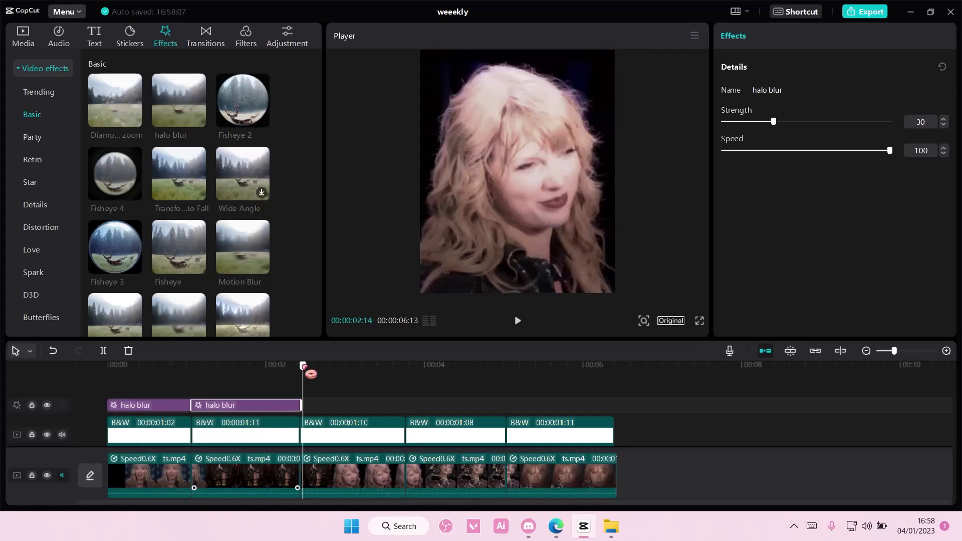
left_click_drag(307, 368, 300, 370)
key("ctrl+v")
Paste a fourth halo blur at the fourth clip's start and trim it to that clip.
left_click(406, 404)
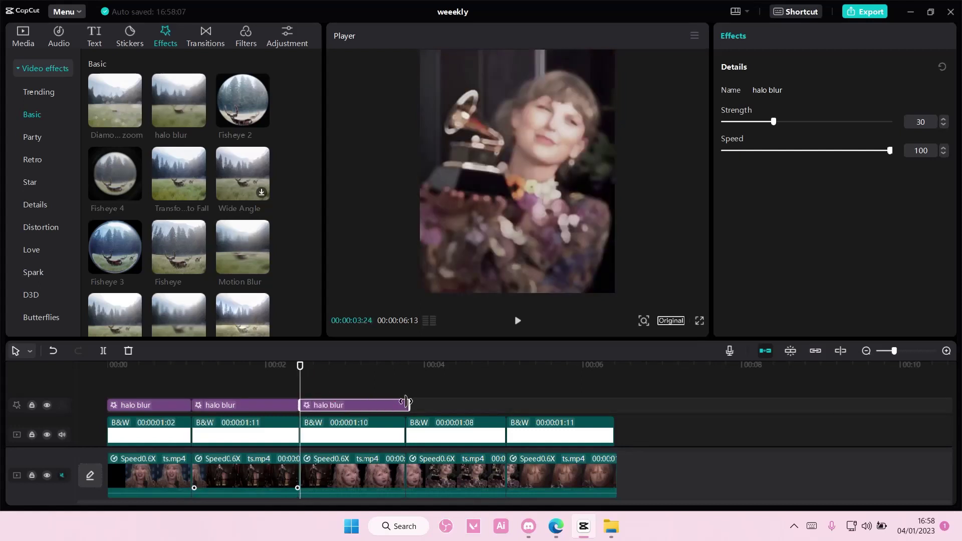
left_click(410, 379)
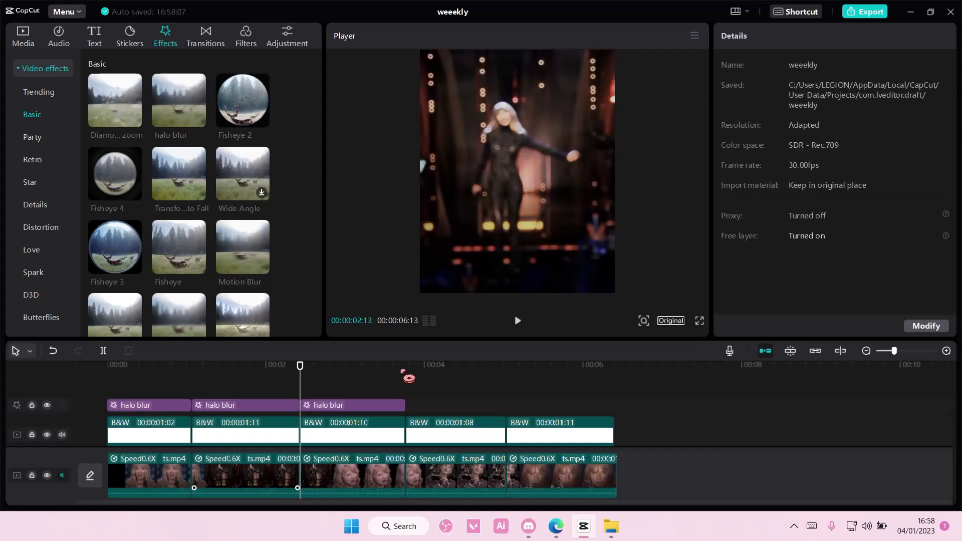
left_click_drag(401, 367, 405, 367)
key("ctrl+v")
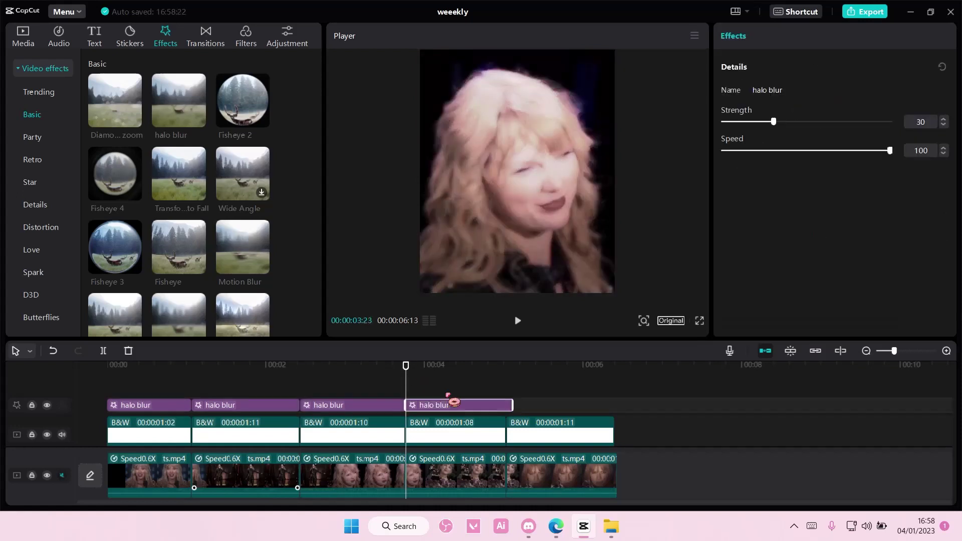
left_click_drag(521, 410, 508, 406)
Paste a fifth halo blur, extend the last overlay and blur to the video's end, and rewind.
left_click(412, 369)
left_click_drag(414, 373, 505, 385)
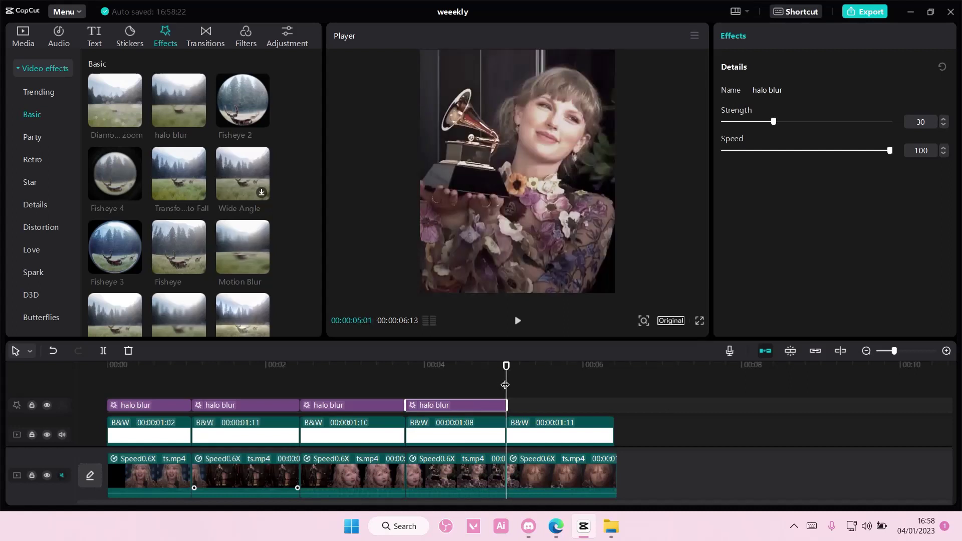
key("ctrl+v")
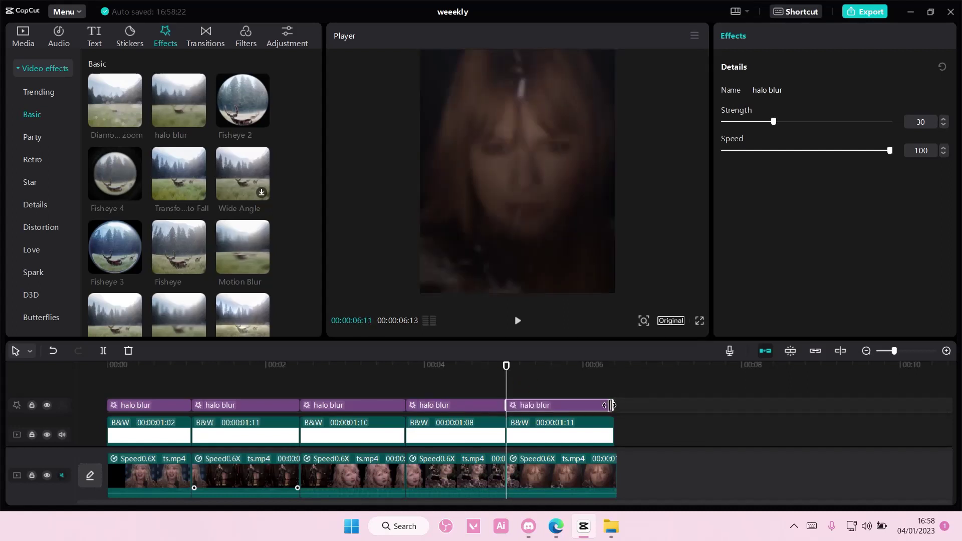
left_click_drag(614, 436, 618, 410)
left_click_drag(527, 385, 65, 388)
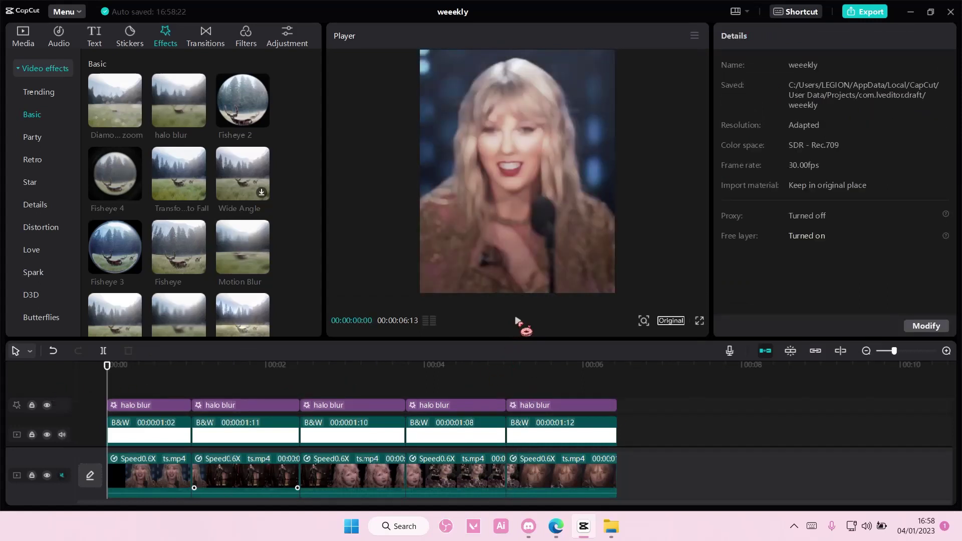
Play the blurred edit, rewind to 00:00, and switch the Player to full screen.
left_click(517, 321)
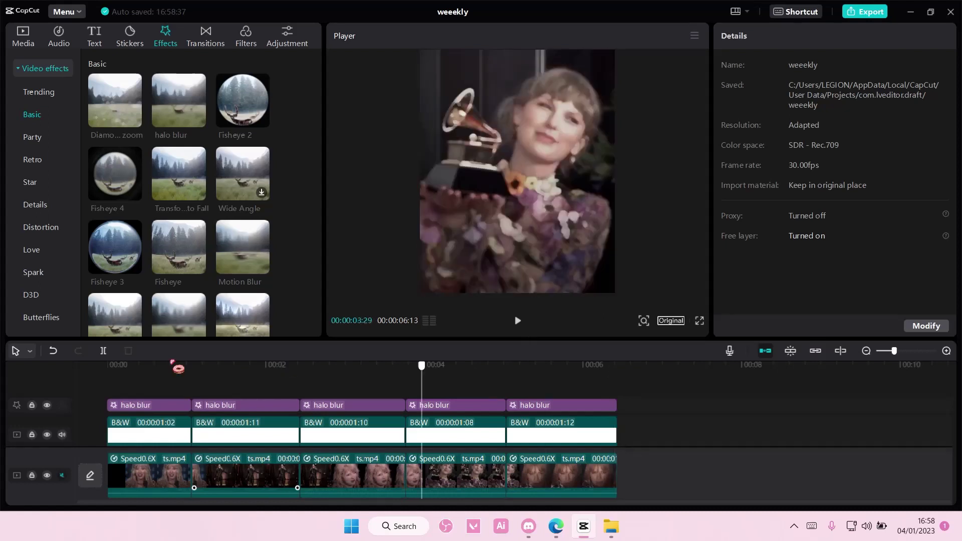
left_click_drag(620, 378, 107, 369)
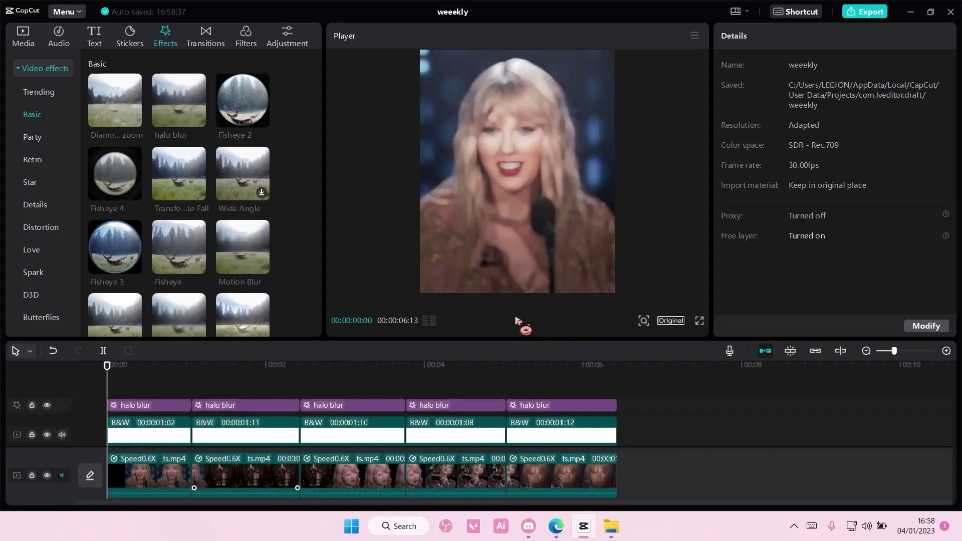
left_click(700, 321)
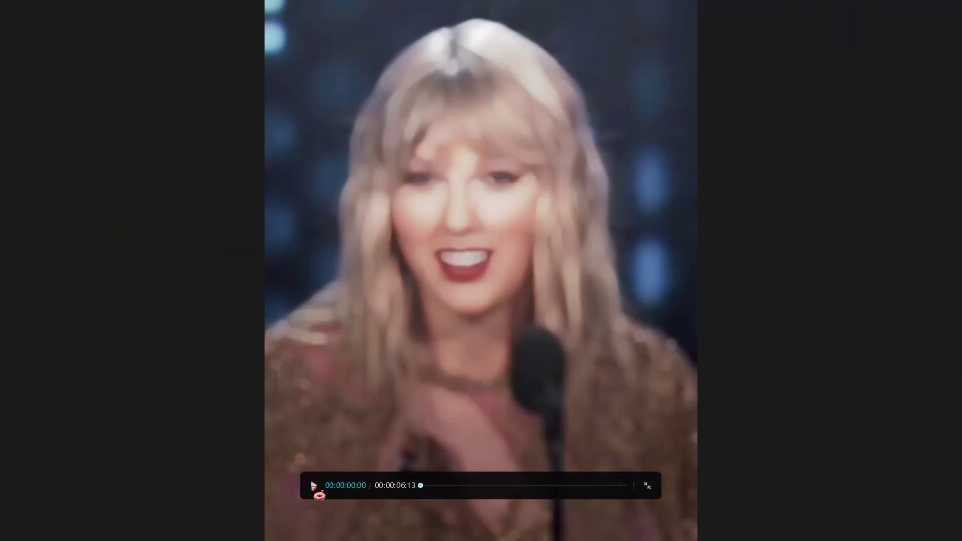